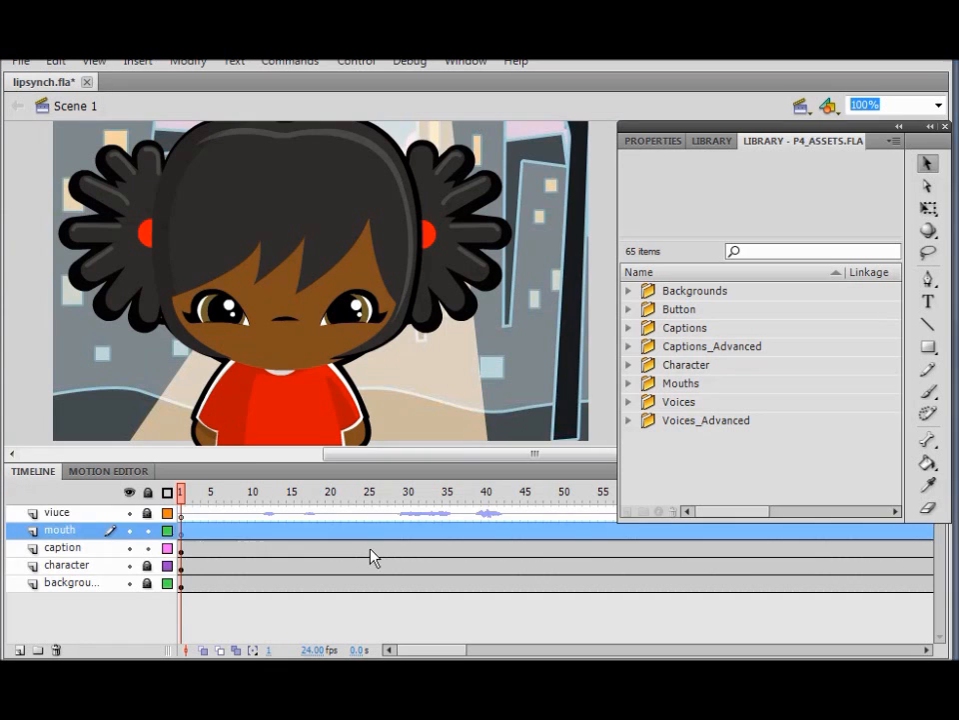
Place the Rest_Position mouth from the Mouths folder on the character's face in frame 1 of the mouth layer
left_click(181, 534)
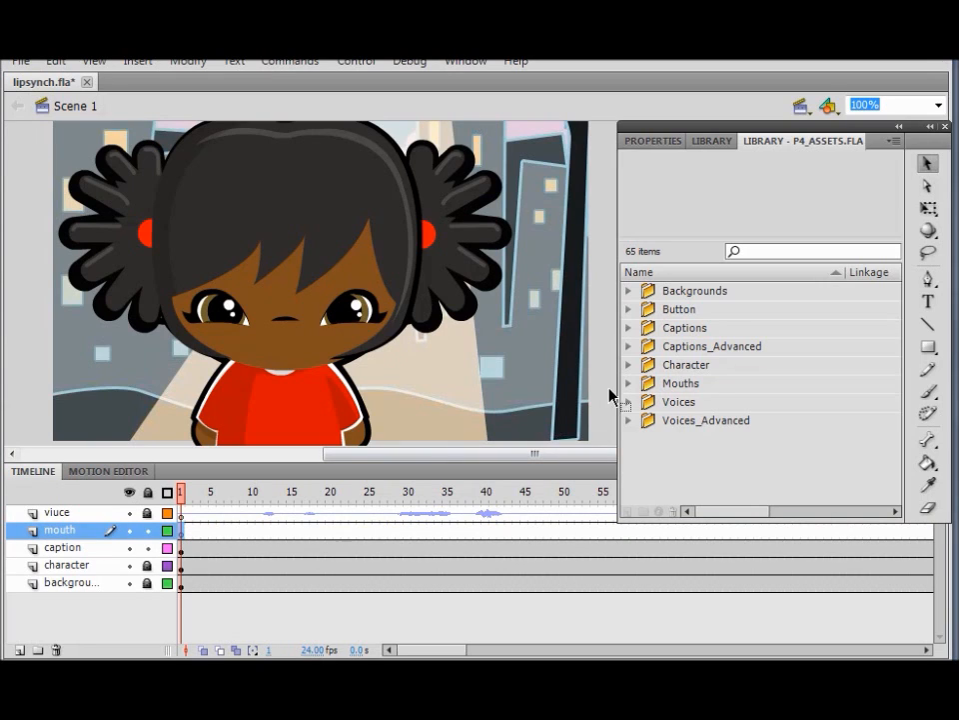
left_click(628, 384)
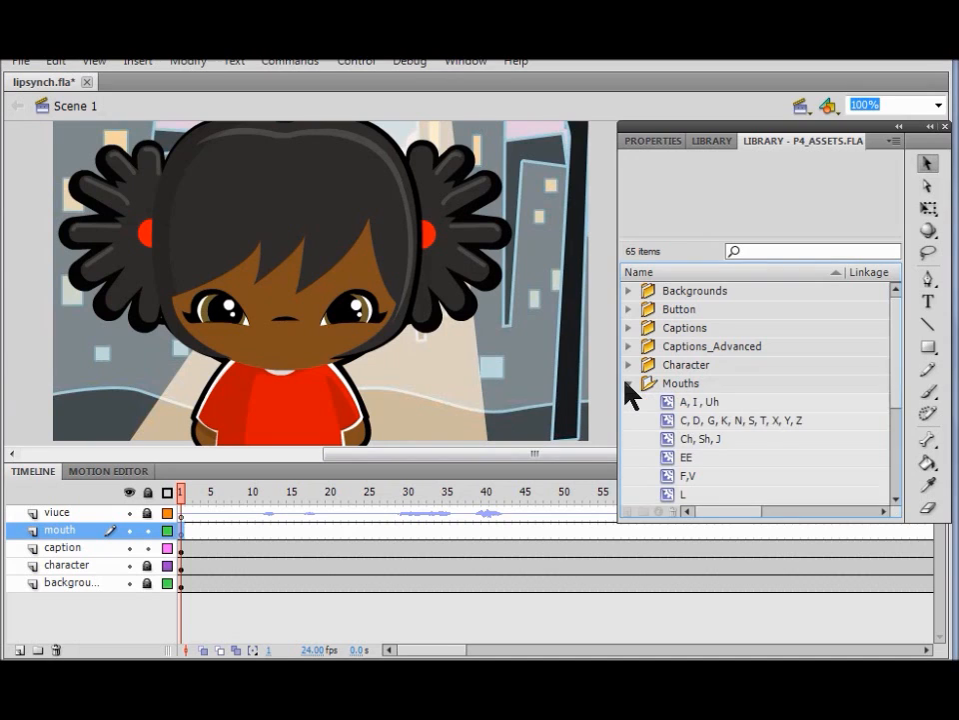
left_click_drag(895, 395, 770, 448)
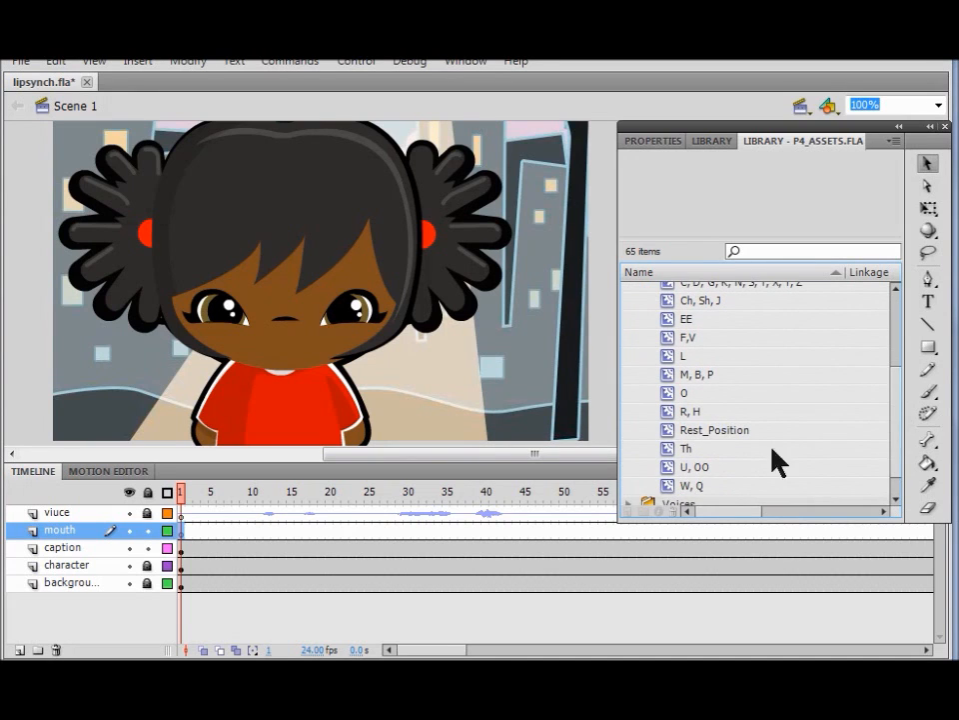
left_click(700, 432)
left_click_drag(699, 440, 454, 352)
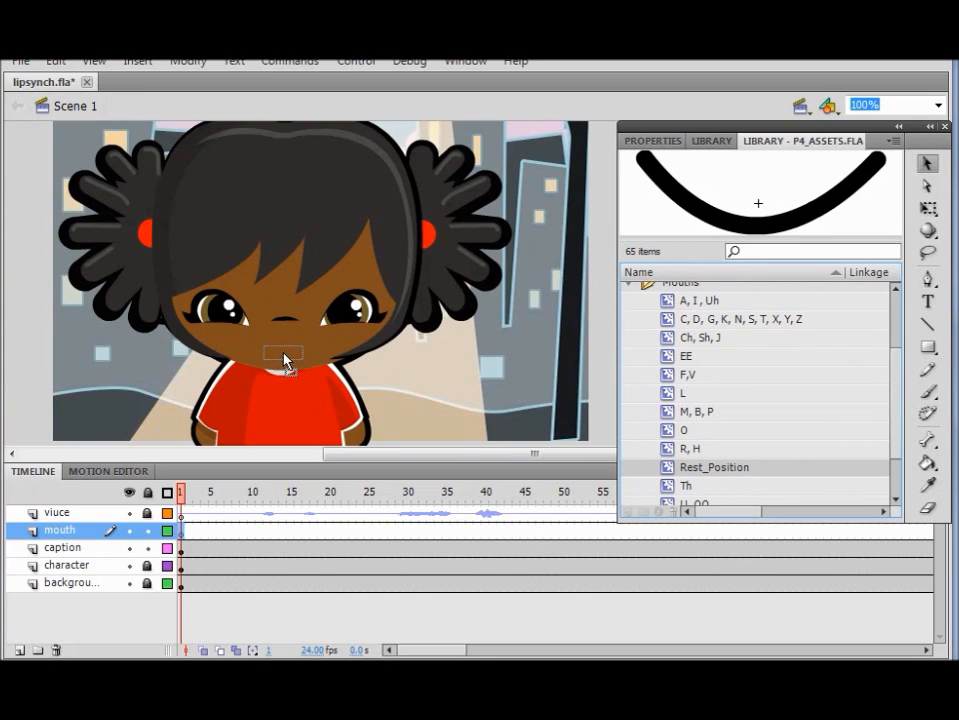
left_click_drag(284, 357, 285, 356)
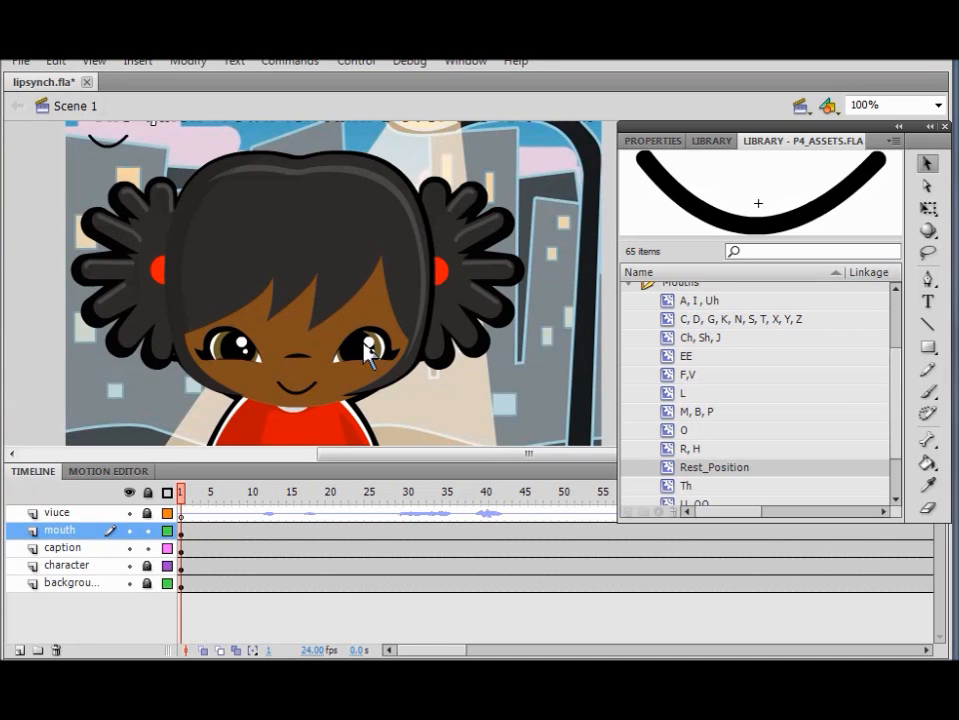
Insert a blank keyframe at frame 11 of the mouth layer, where the caption starts highlighting
key("ctrl+minus")
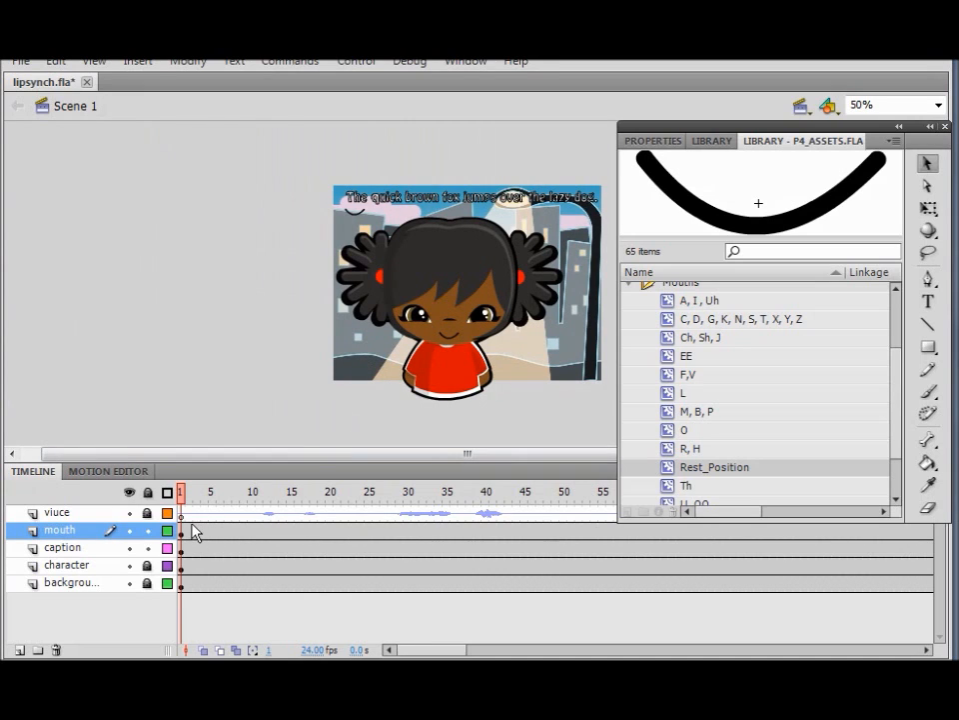
left_click_drag(181, 495, 263, 503)
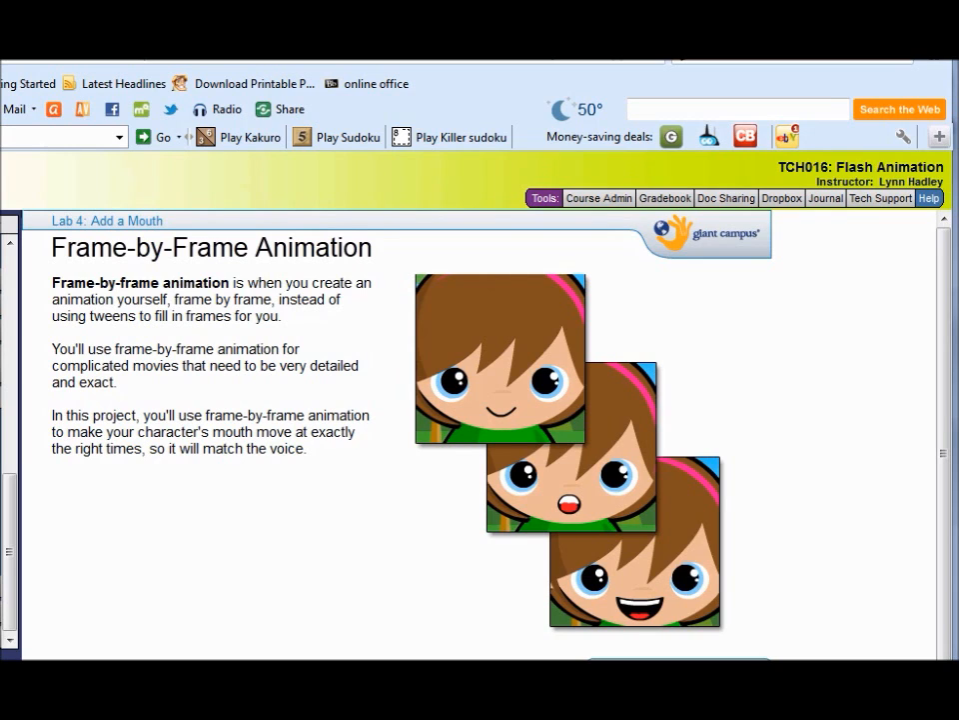
key("Right")
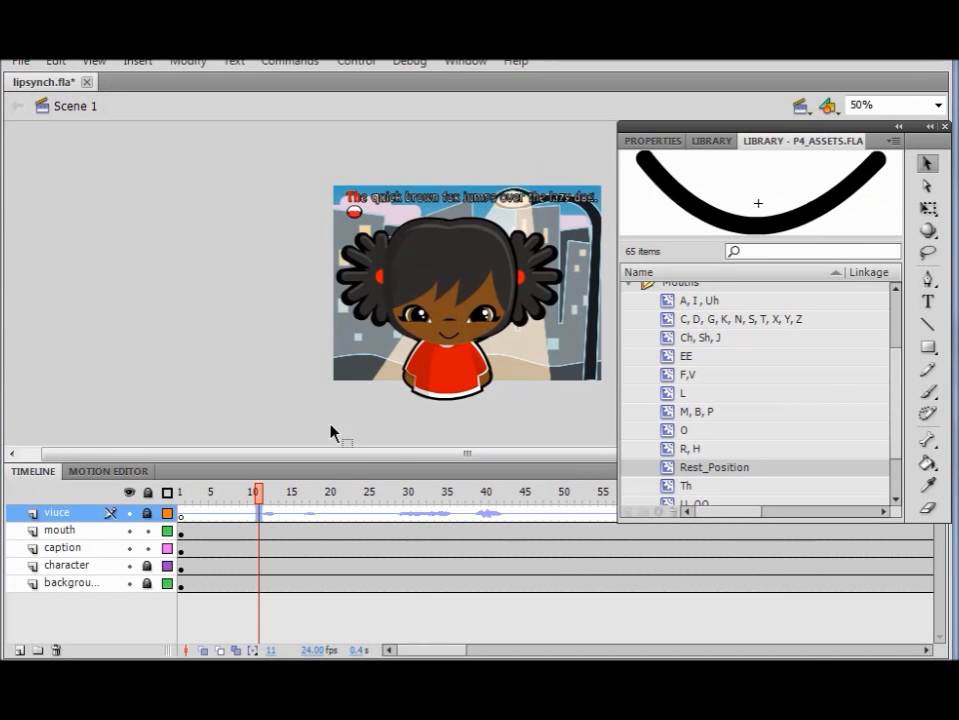
left_click(257, 533)
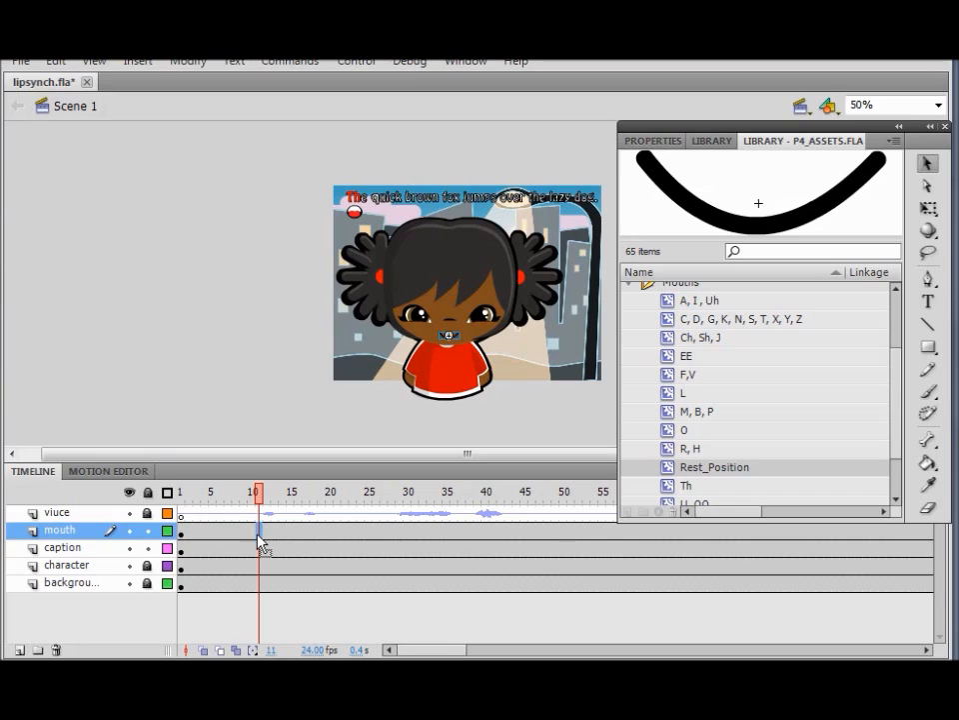
key("F7")
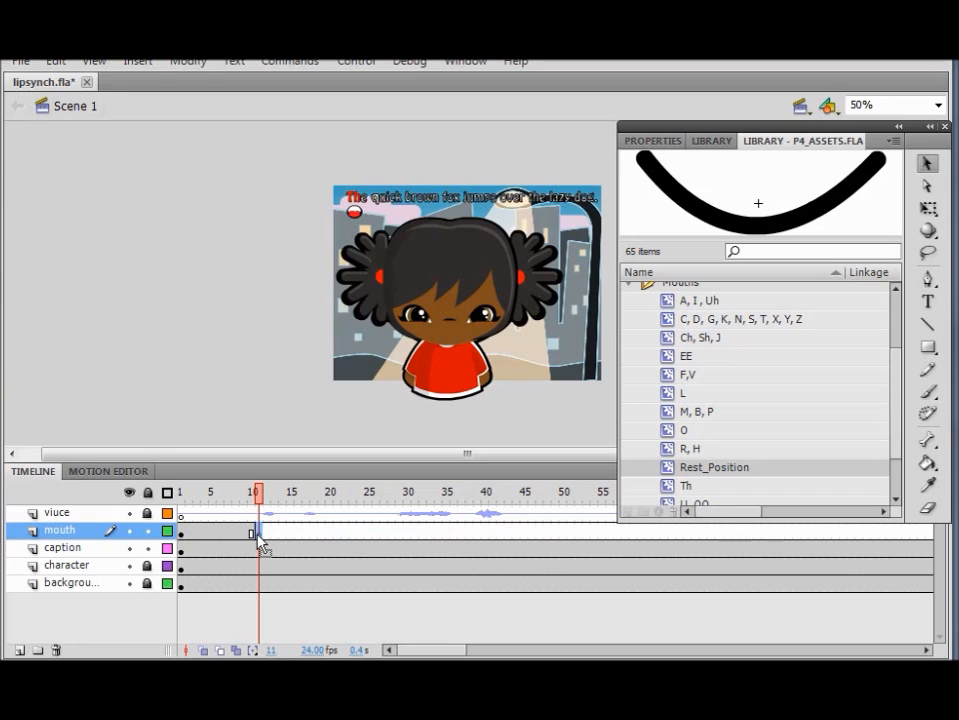
Turn on onion skin outlines and save the lipsynch.fla document
left_click(220, 650)
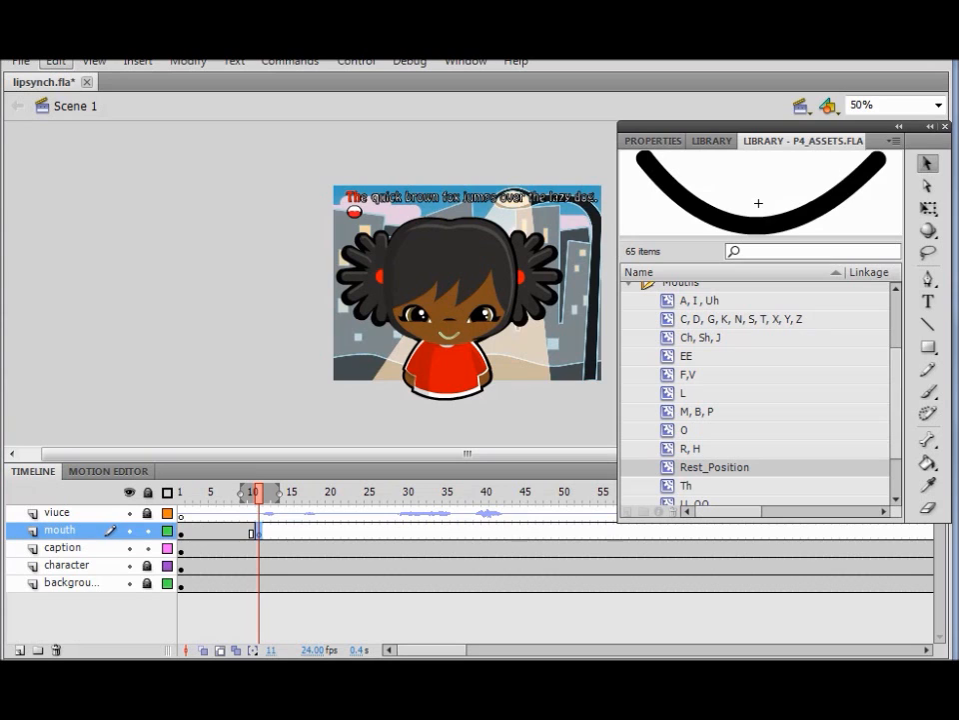
left_click(21, 61)
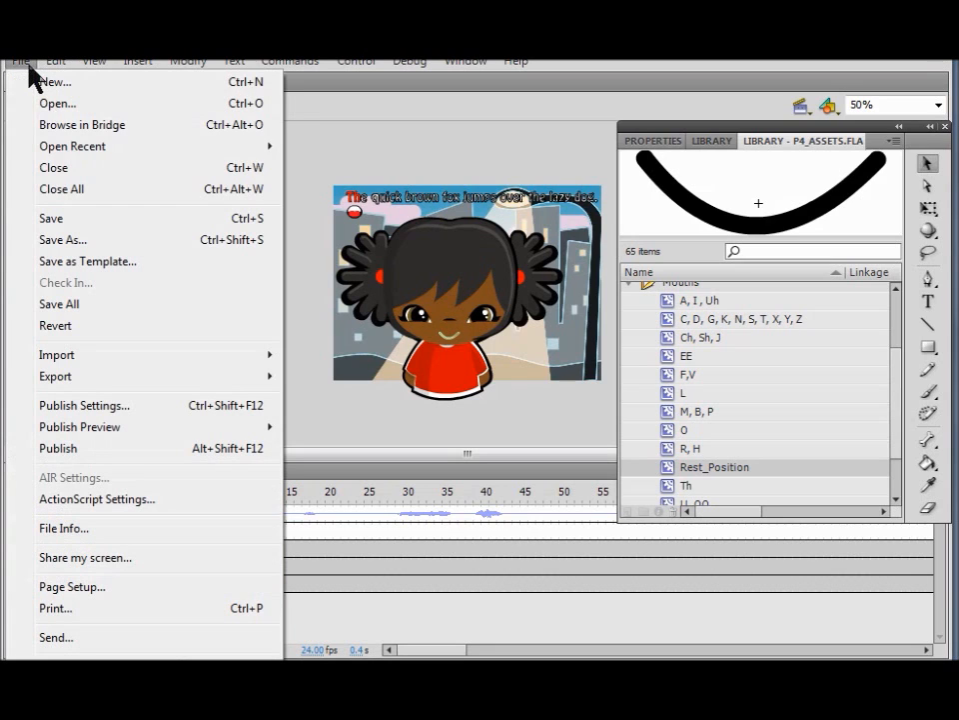
left_click(60, 218)
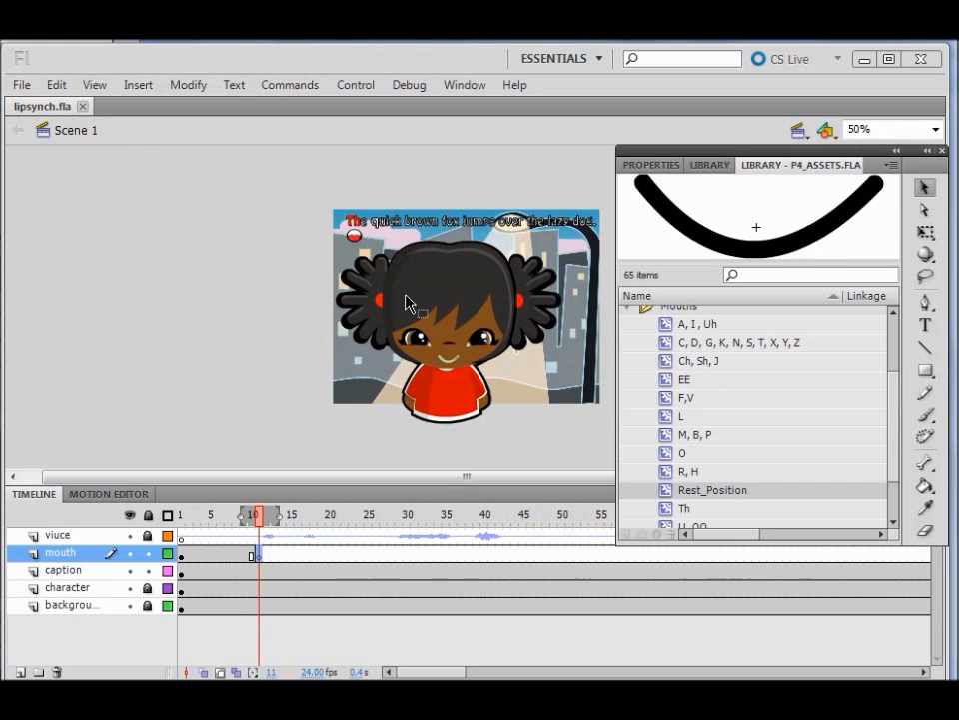
Preview the mouth shapes in the Mouths folder one by one, from A, I, Uh to W, Q
left_click(665, 328)
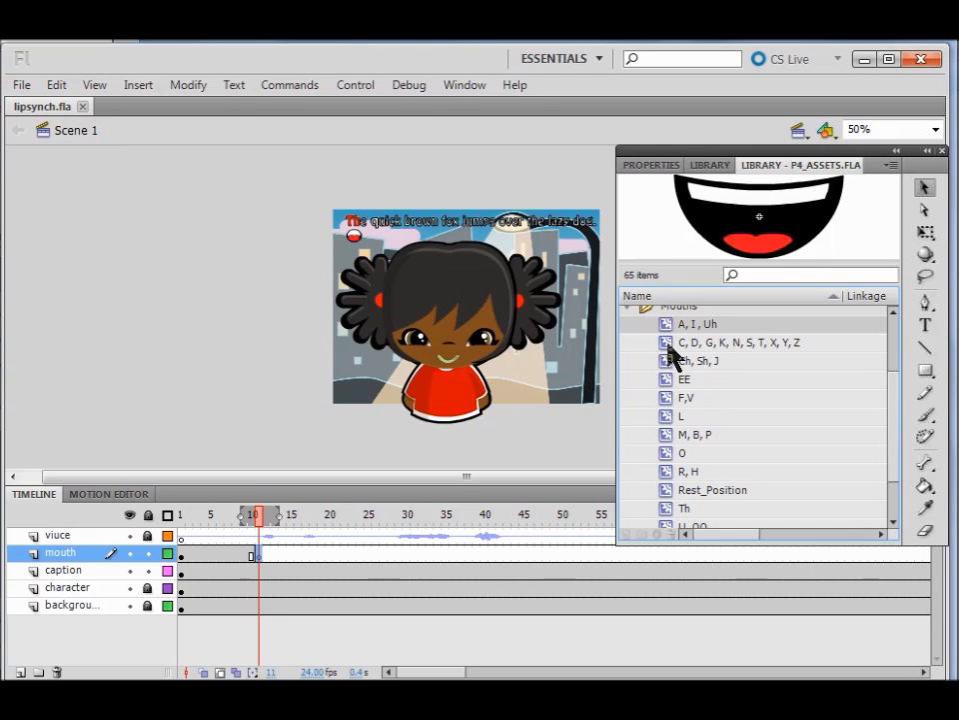
left_click(670, 350)
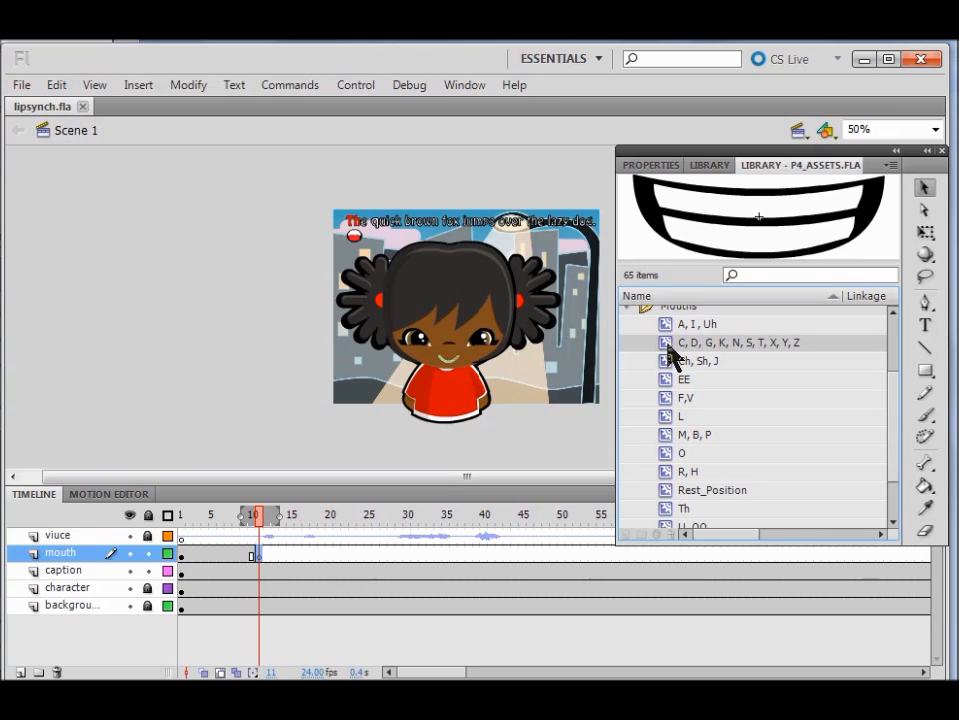
left_click(669, 364)
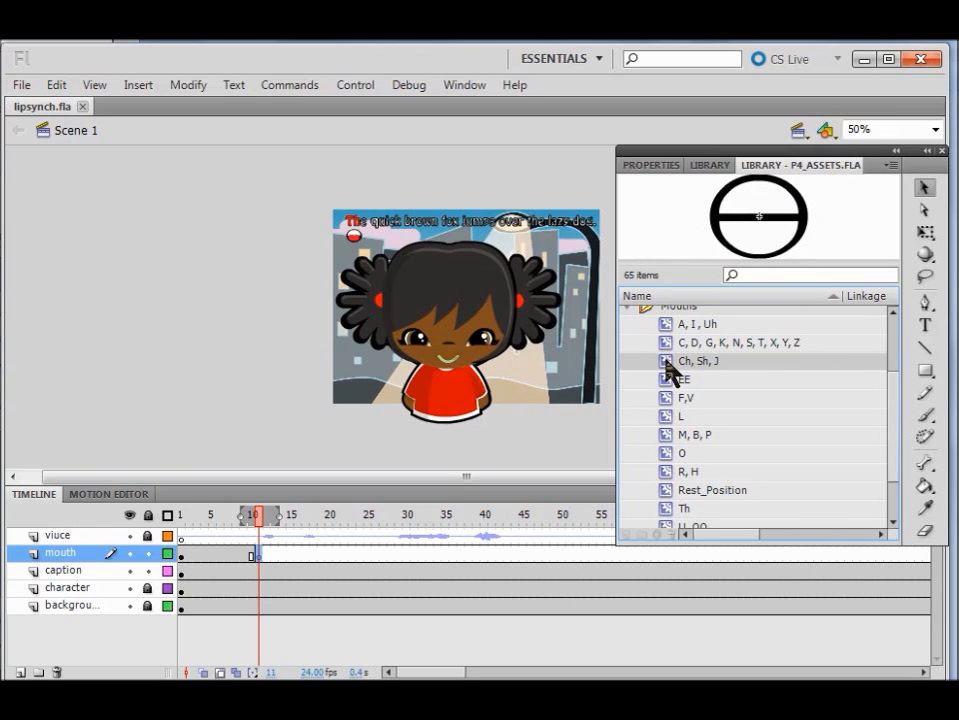
left_click(671, 382)
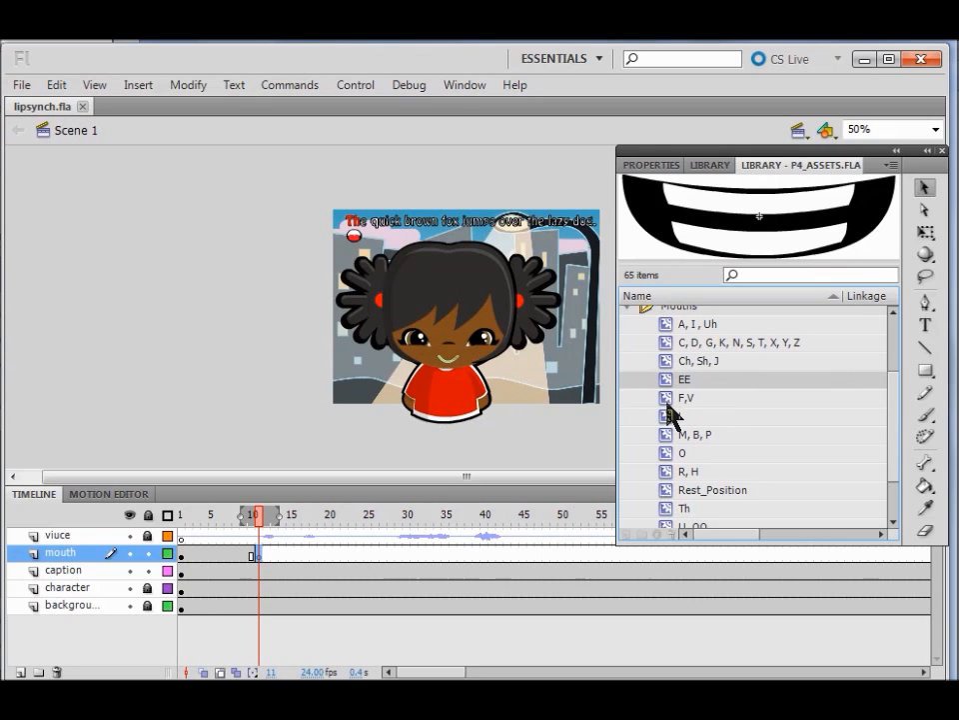
left_click(669, 401)
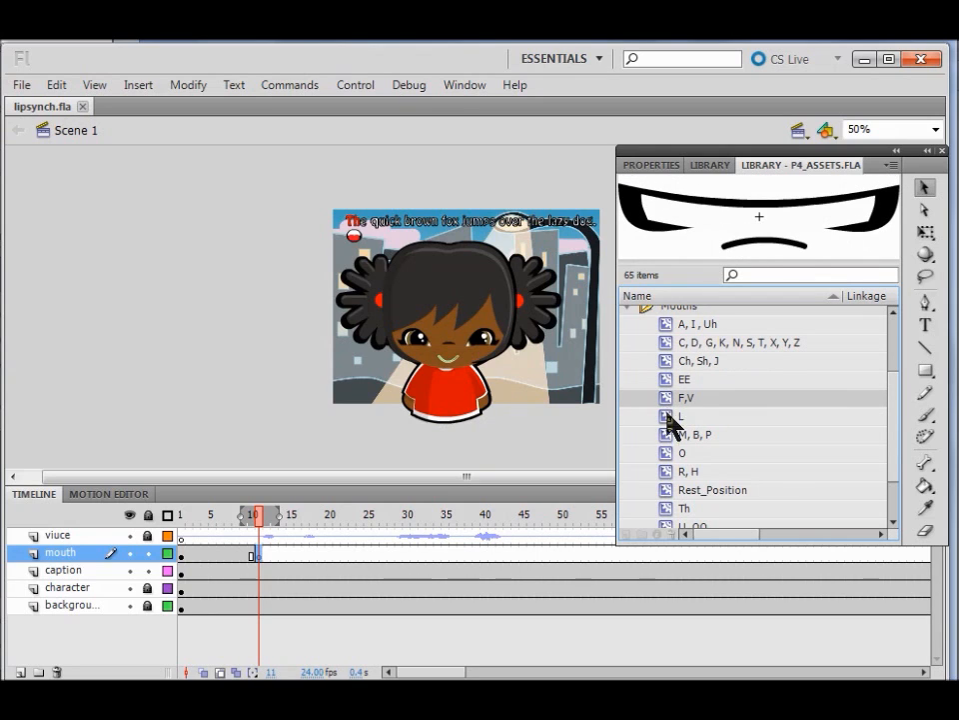
left_click(670, 417)
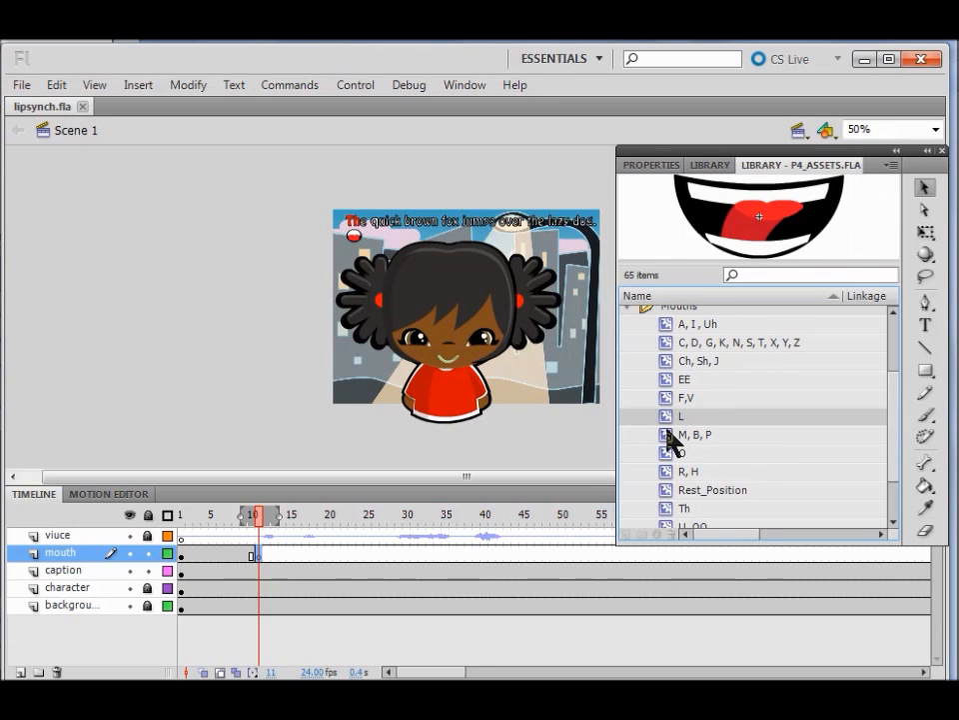
left_click(670, 439)
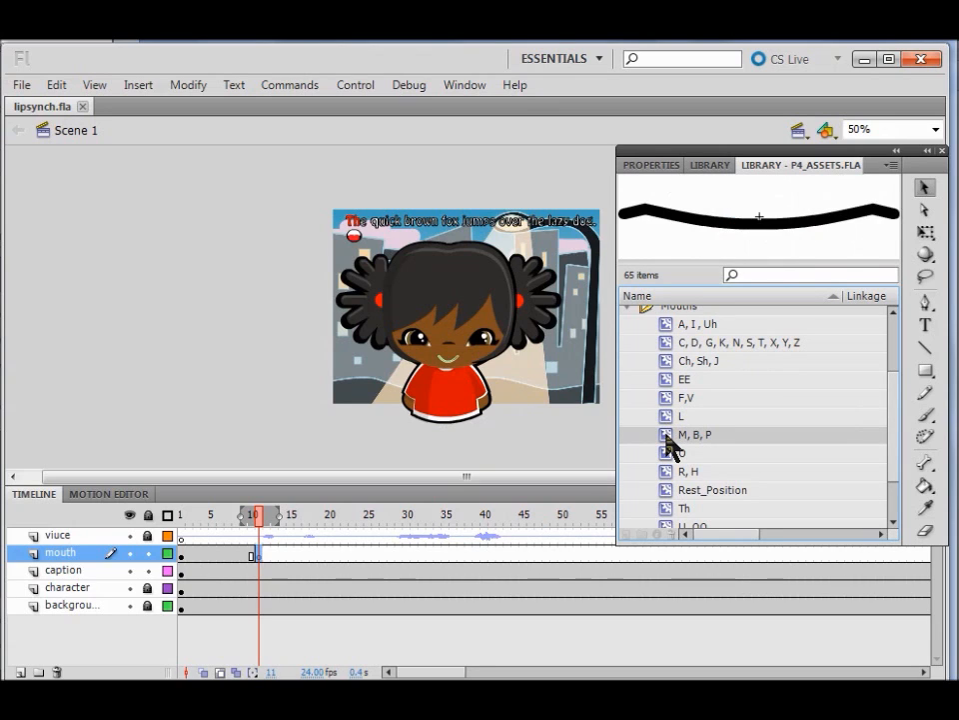
left_click(670, 456)
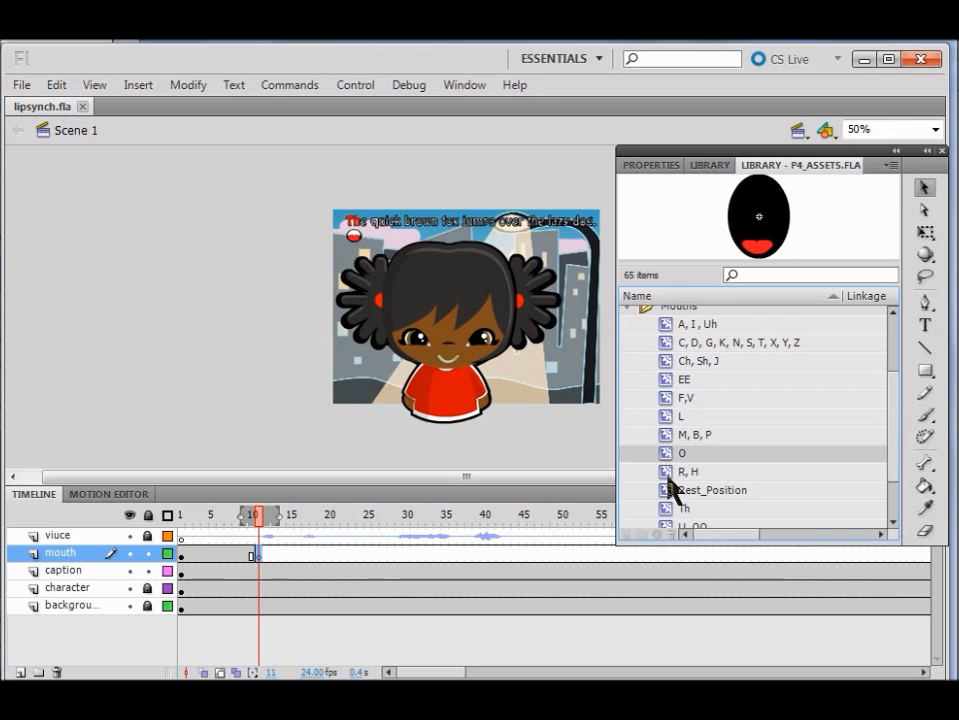
left_click(670, 476)
left_click(668, 489)
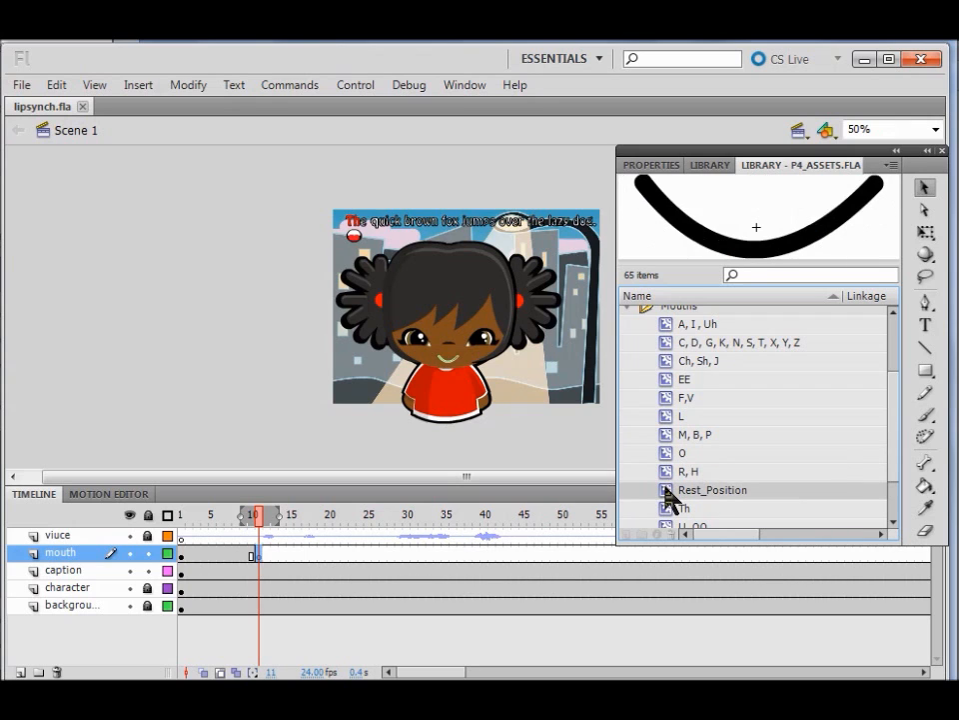
left_click(668, 510)
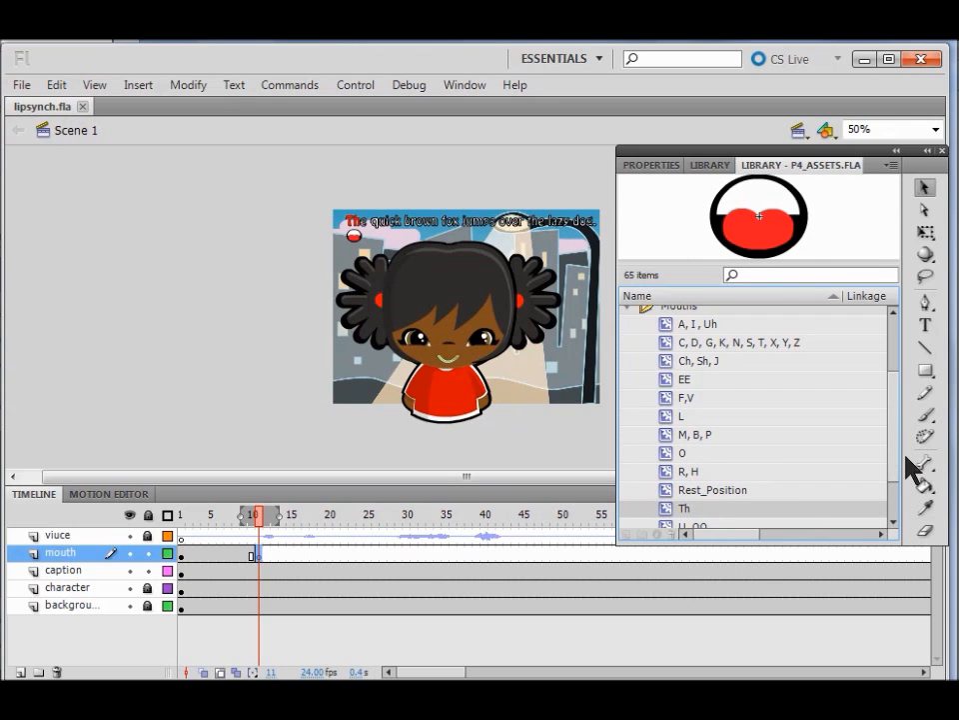
scroll(901, 490, "down", 1)
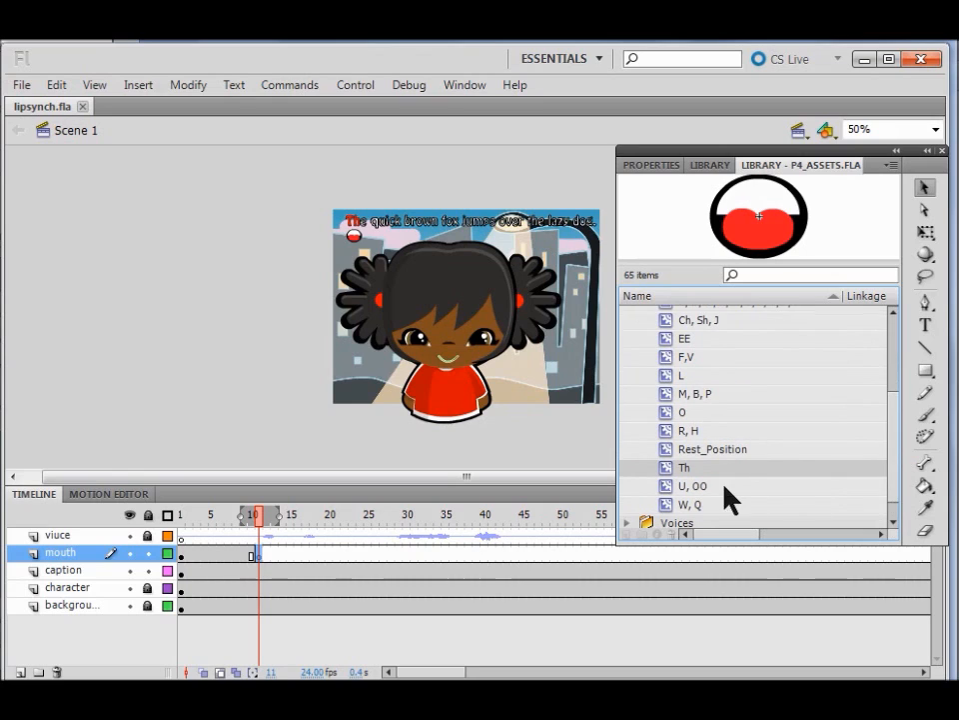
left_click(691, 487)
left_click(694, 505)
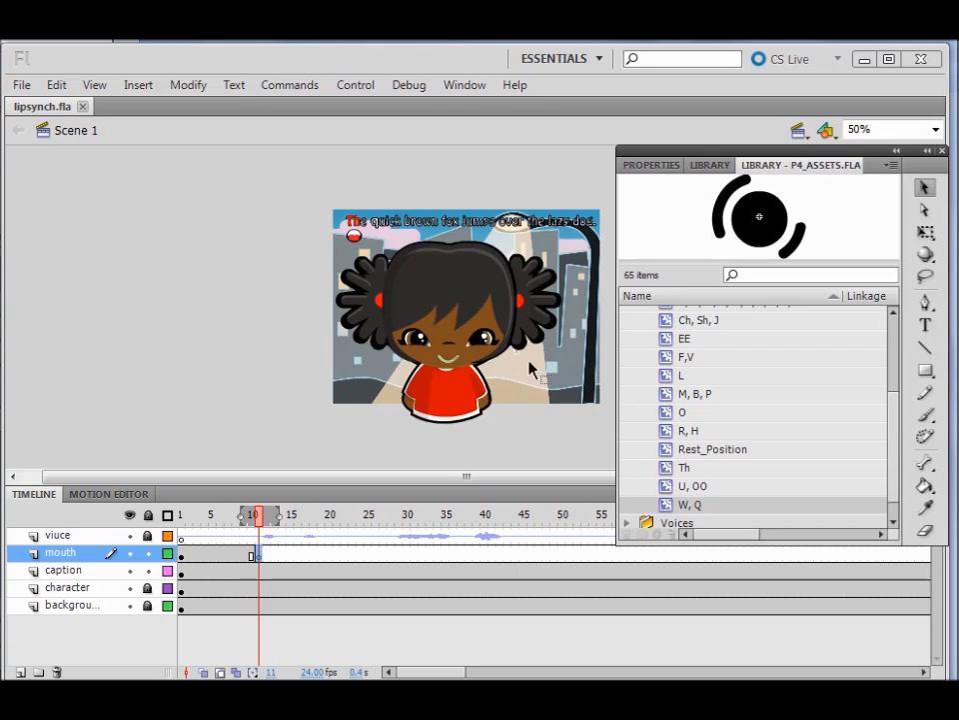
Place the Th mouth over the outlined rest mouth on the character's face in frame 11
left_click_drag(667, 471, 450, 360)
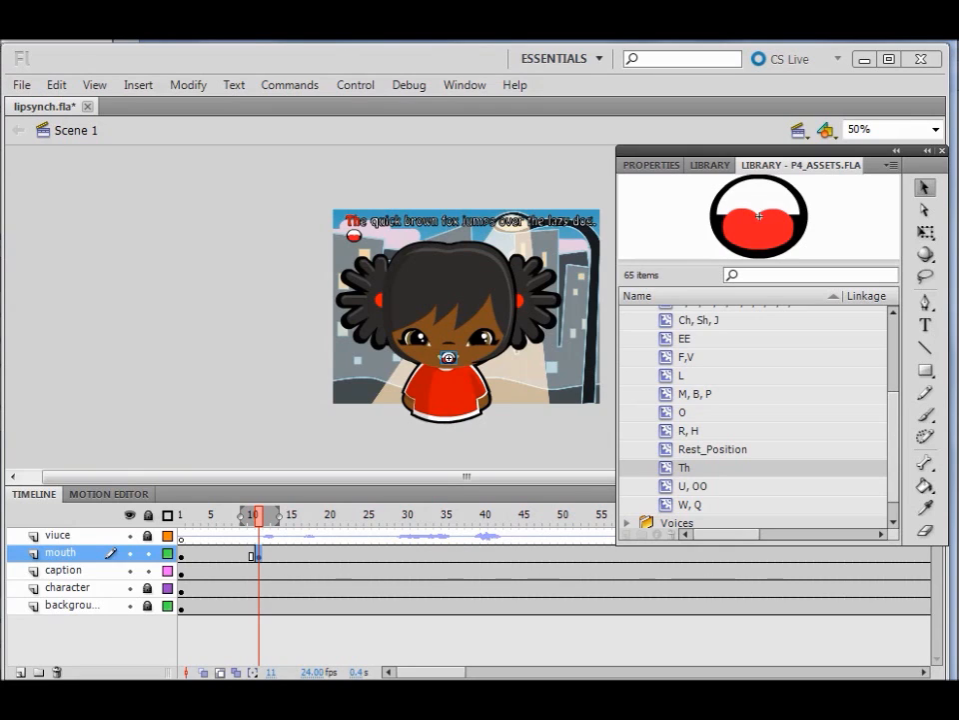
left_click(214, 381)
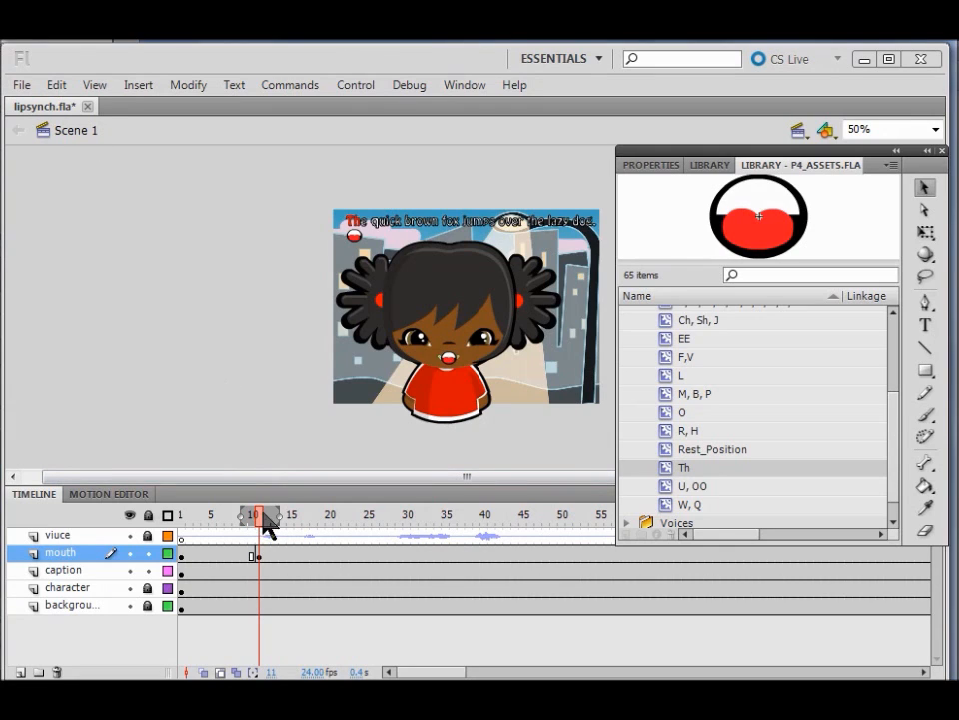
Insert a blank keyframe at frame 12 of the mouth layer and place the A, I, Uh mouth on the face, nudged slightly upward
left_click(266, 515)
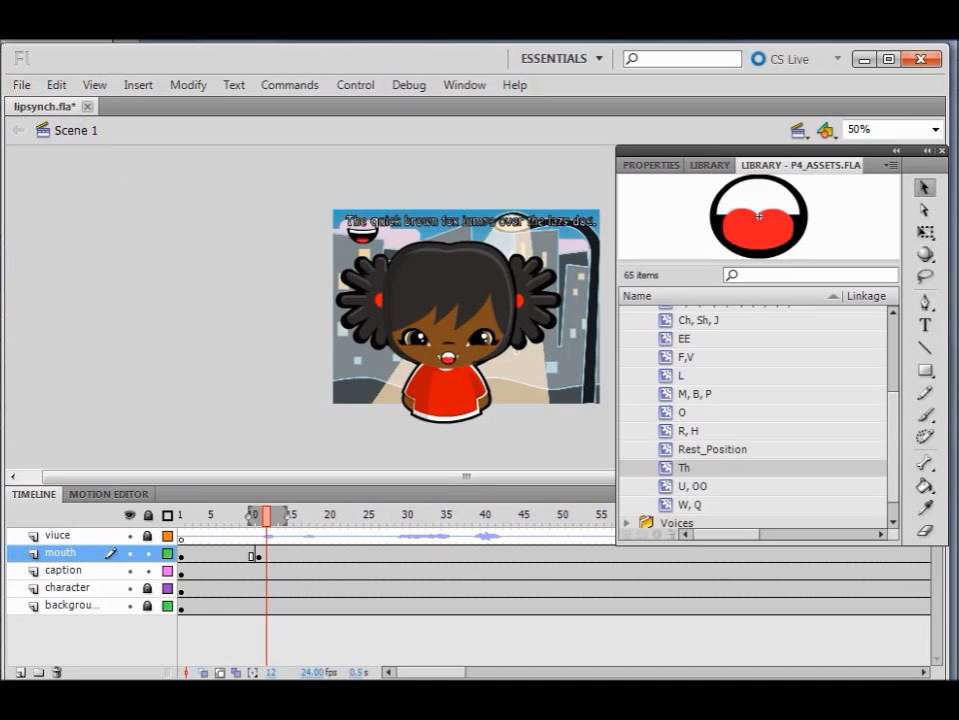
key("F7")
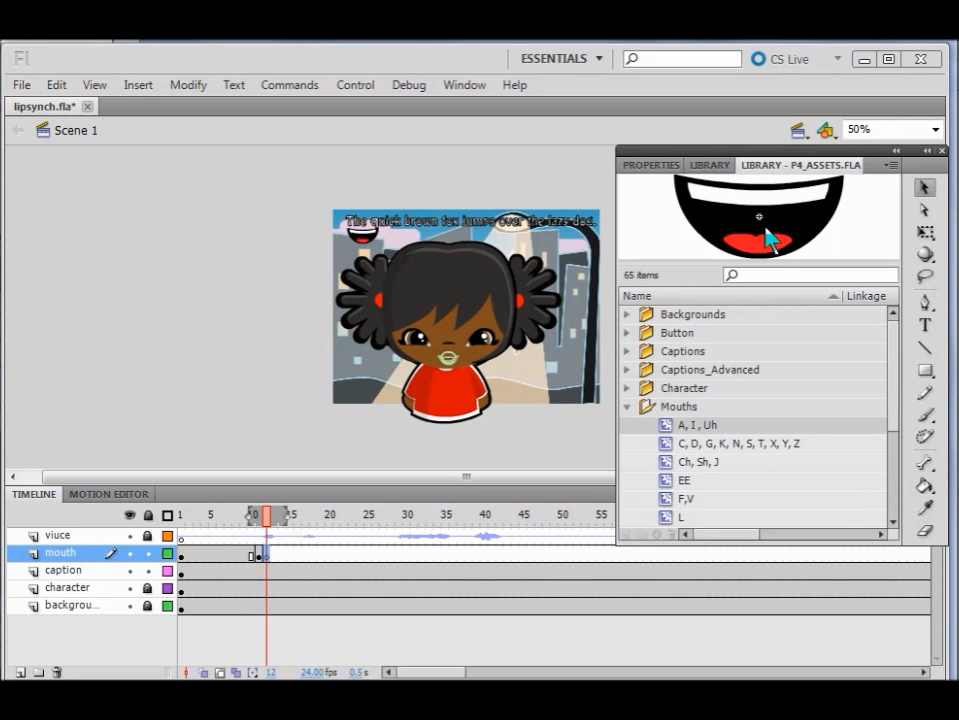
left_click_drag(767, 242, 455, 368)
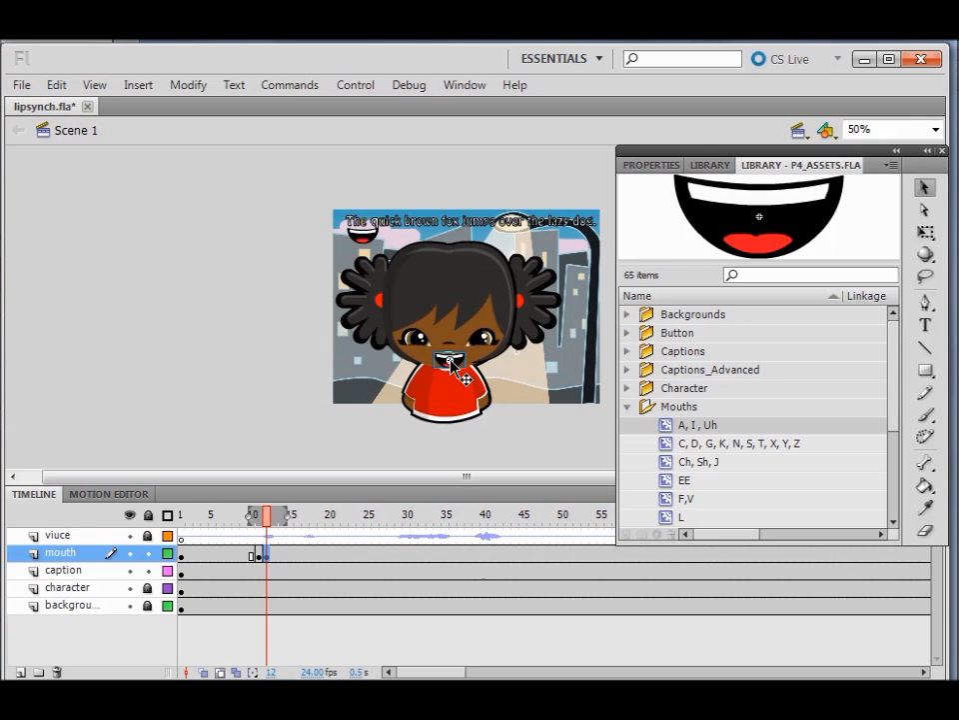
key("Up")
key("Up")
left_click(458, 366)
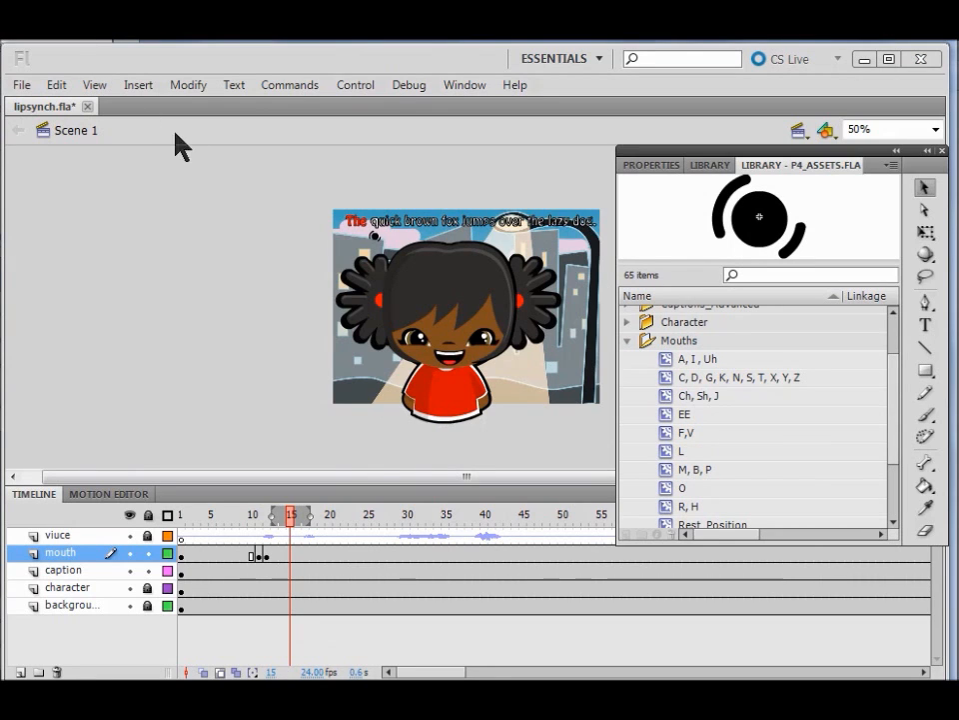
Insert a blank keyframe at frame 15 of the mouth layer and place the W, Q mouth within the outlined previous mouth
left_click(290, 556)
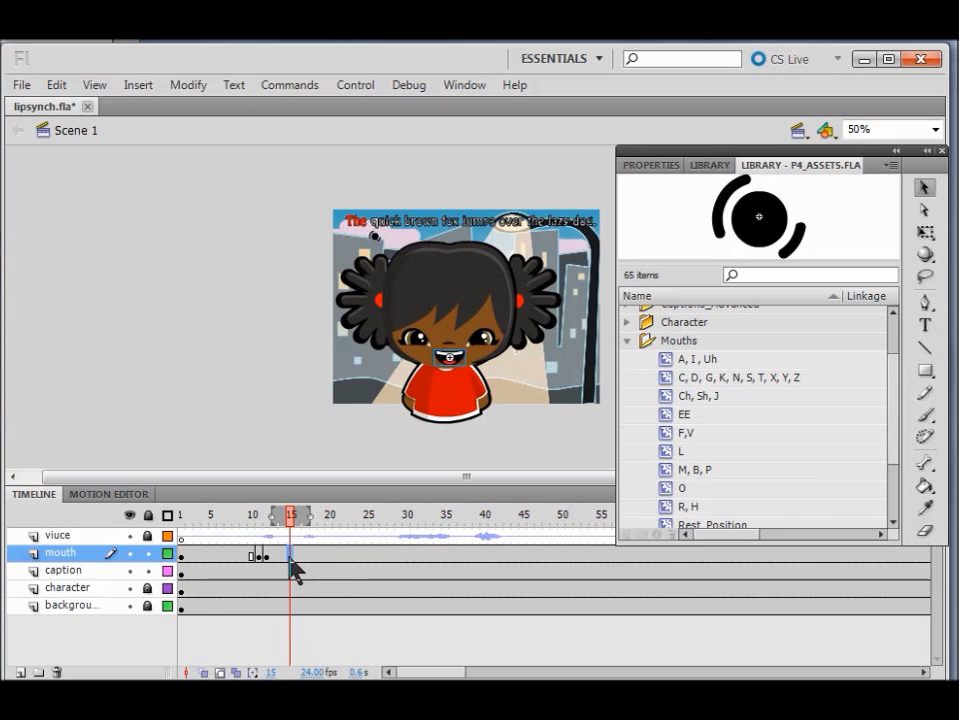
key("F7")
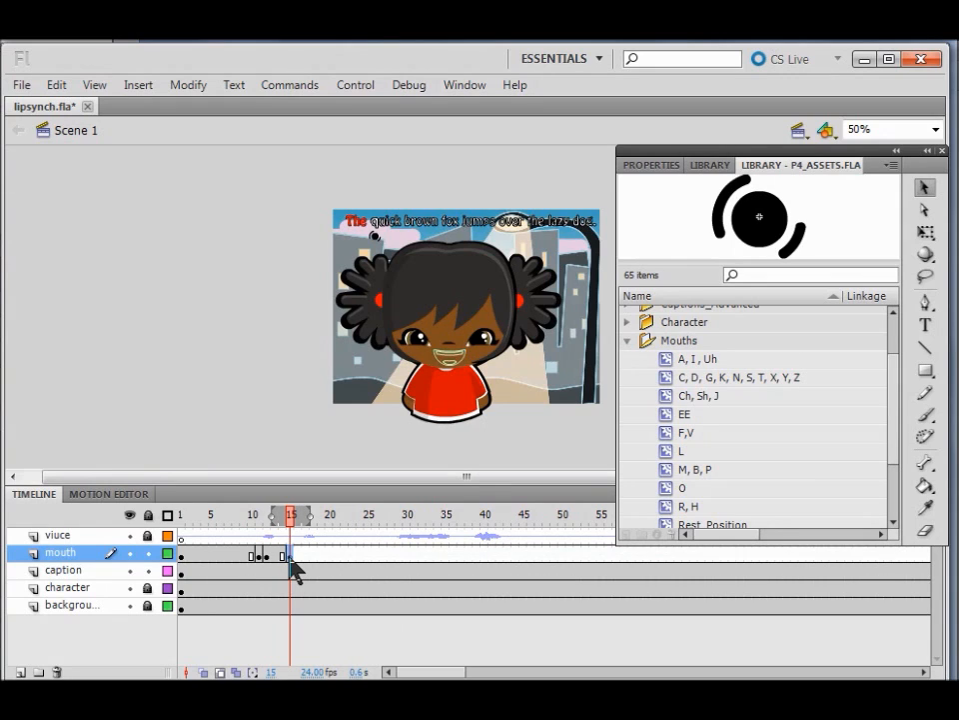
left_click_drag(766, 229, 450, 359)
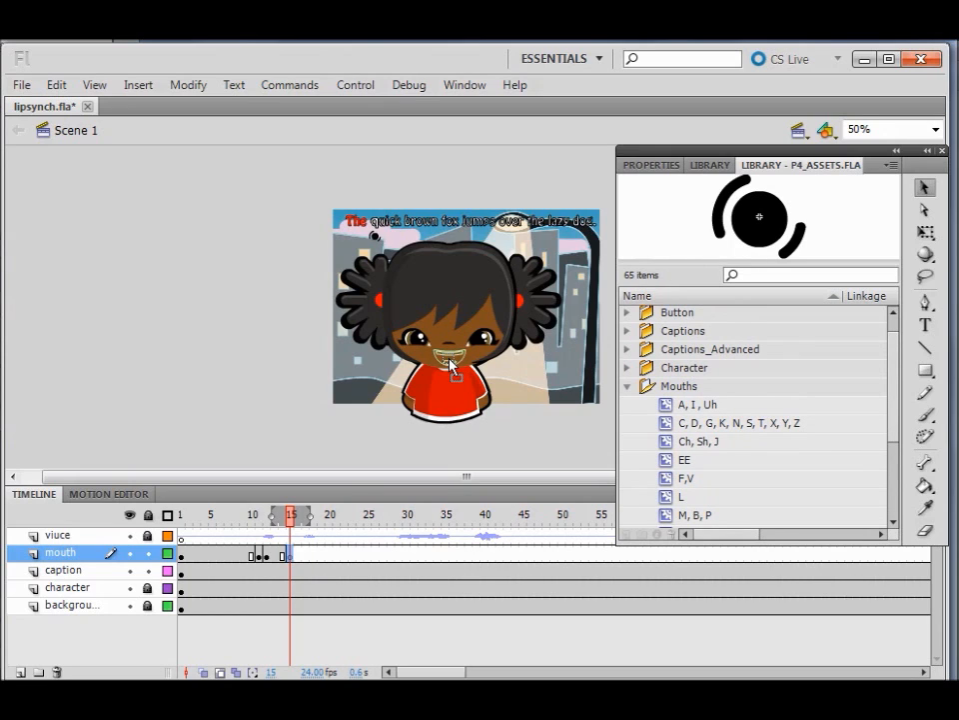
left_click_drag(449, 365, 455, 375)
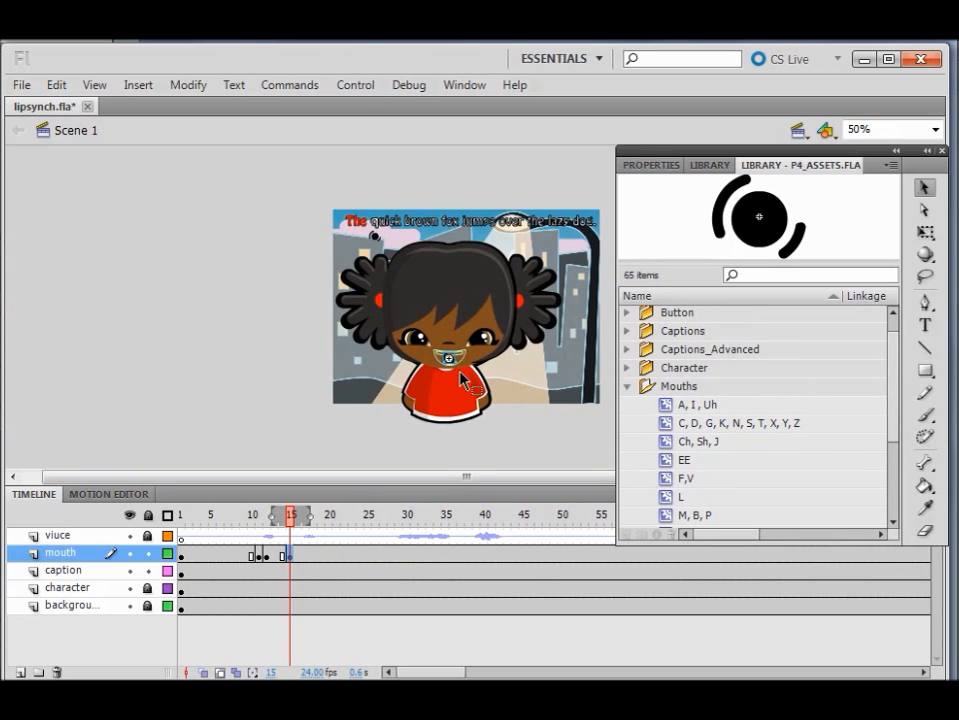
Insert a blank keyframe at frame 17 of the mouth layer and place the A, I, Uh mouth over the outlined previous mouth
left_click(306, 555)
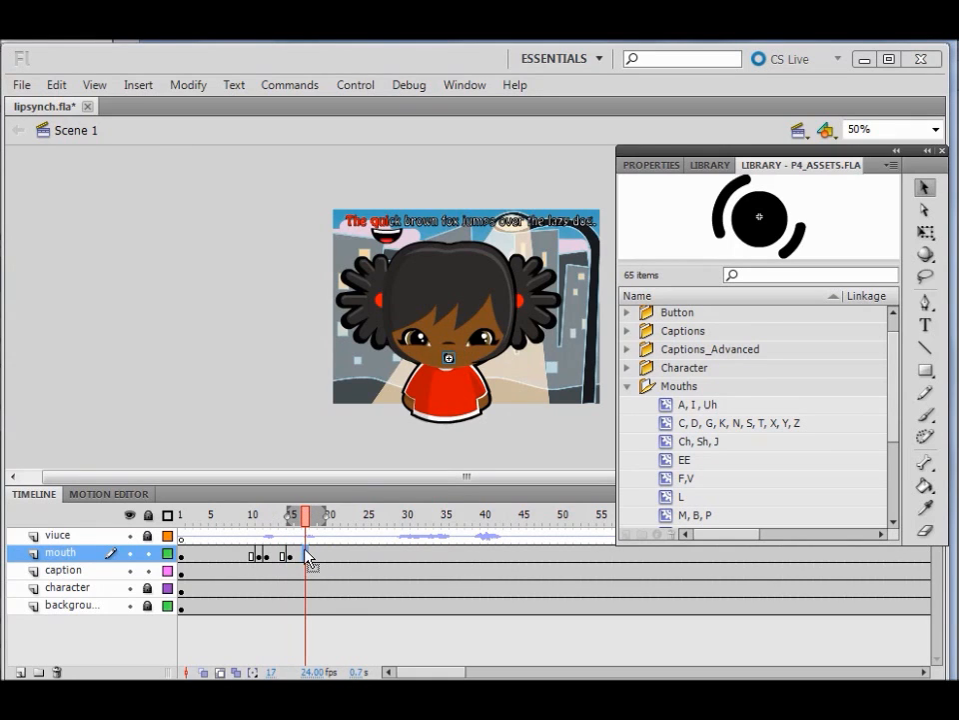
key("F6")
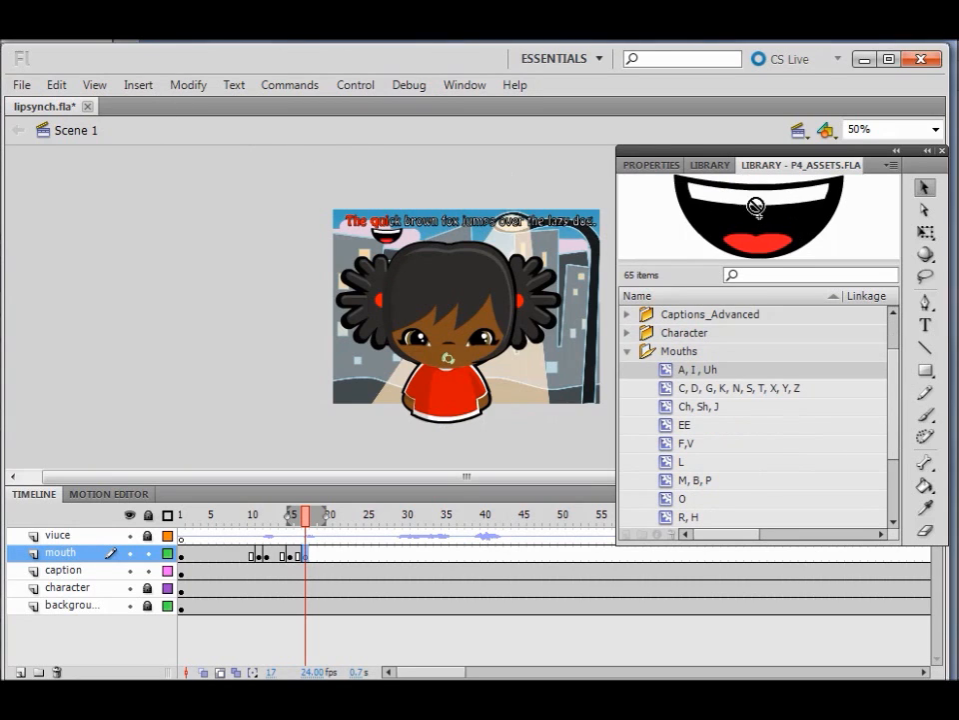
scroll(638, 311, "up", 2)
left_click(450, 363)
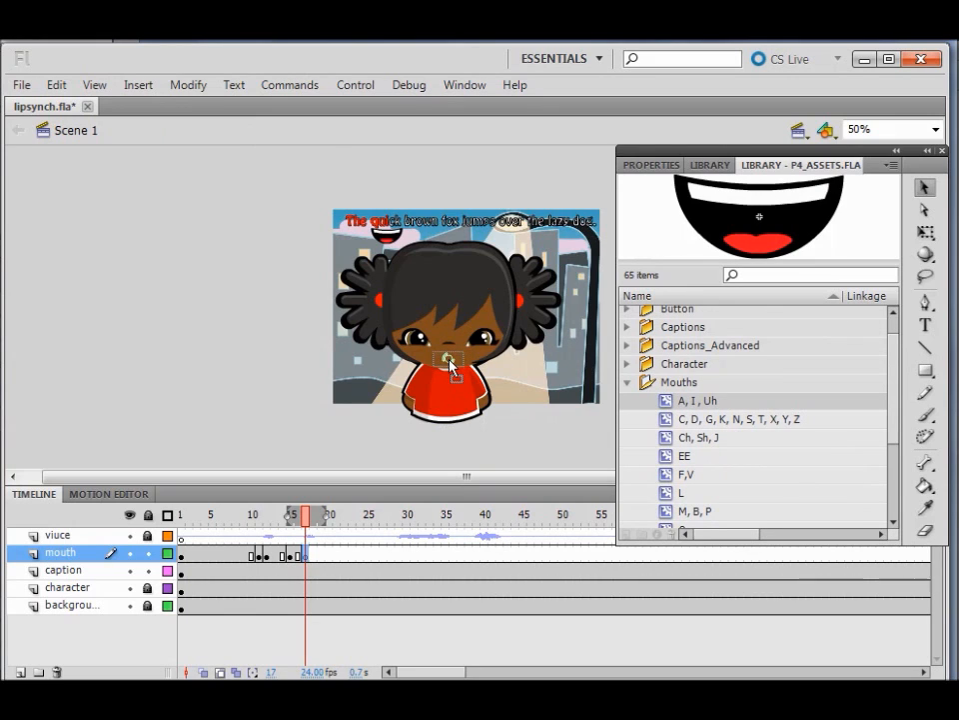
left_click_drag(450, 363, 451, 363)
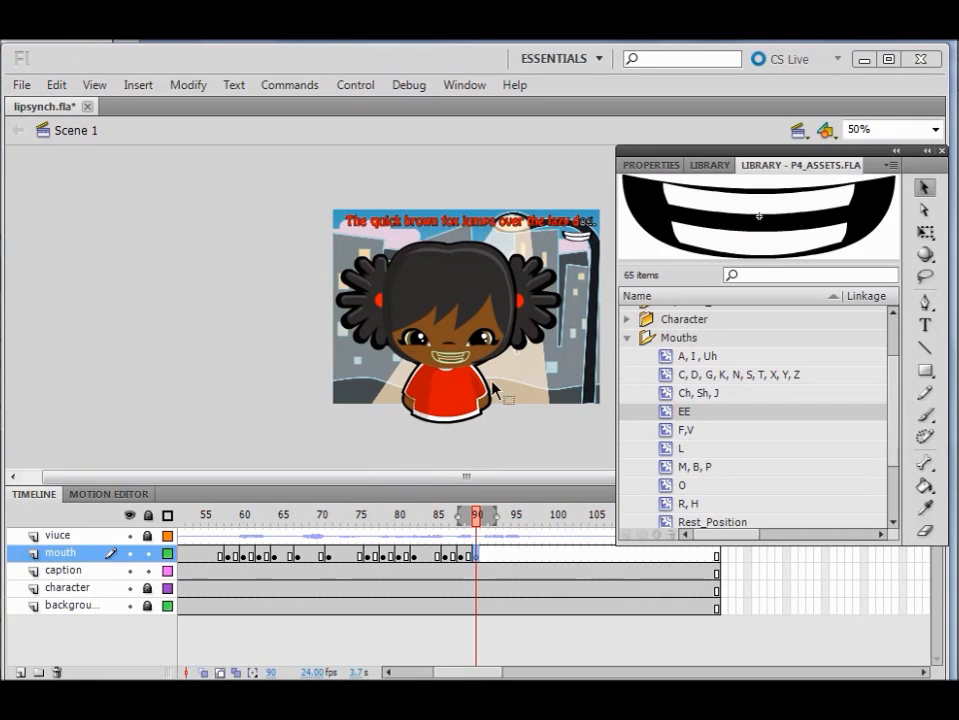
Place the C, D, G, K, N, S, T, X, Y, Z mouth over the outlined previous mouth in frame 90
left_click(674, 392)
left_click(672, 379)
left_click_drag(759, 215, 449, 368)
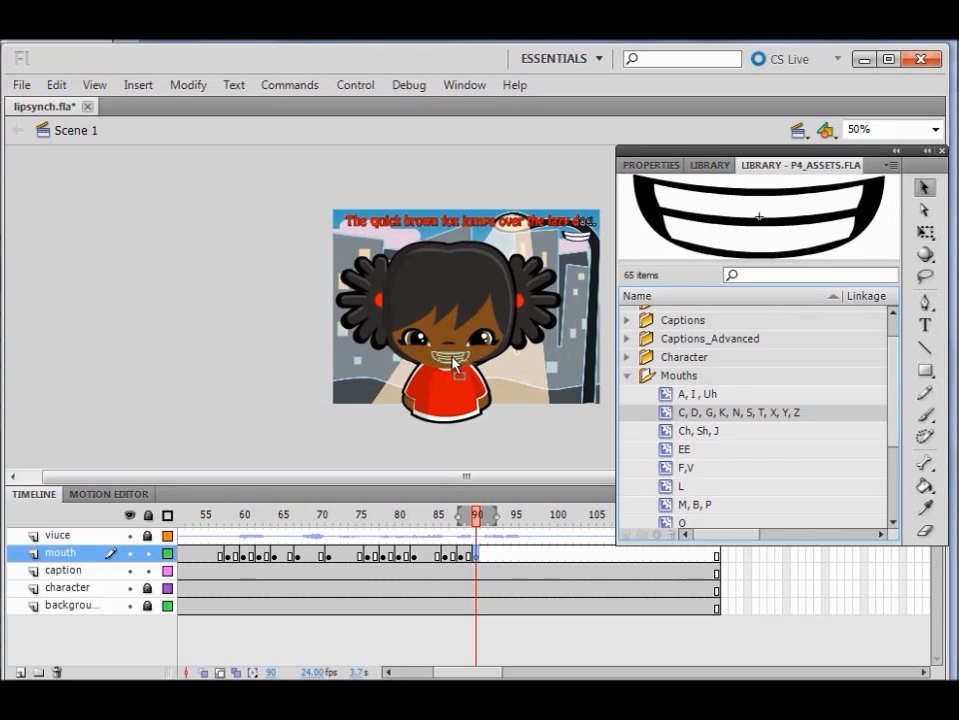
left_click_drag(451, 365, 451, 366)
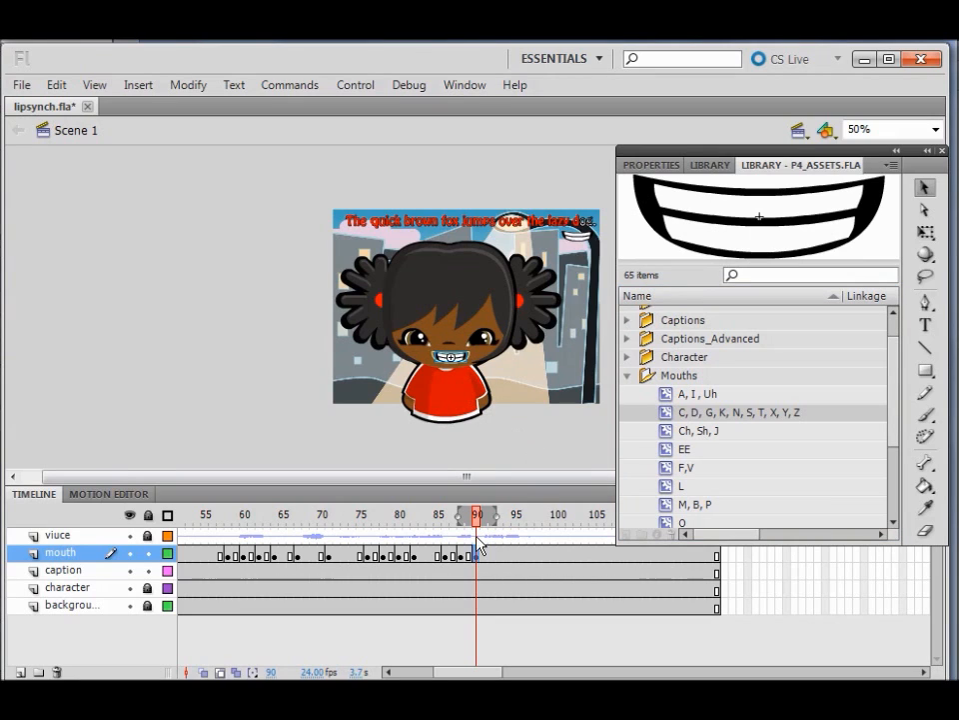
Move the playhead to frame 92 and preview the mouth shapes one by one from A, I, Uh to M, B, P
left_click_drag(483, 536, 497, 535)
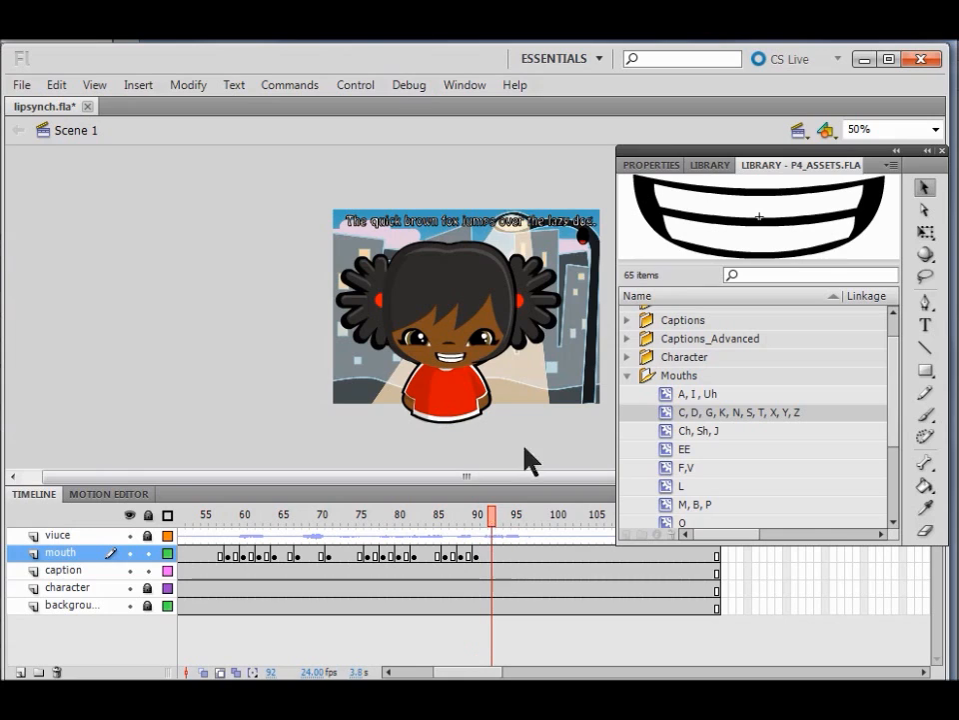
left_click(705, 394)
left_click(700, 411)
left_click(696, 431)
left_click(694, 448)
left_click(691, 467)
left_click(686, 487)
left_click(693, 505)
Insert a blank keyframe at frame 92 of the mouth layer and place the O mouth over the outlined previous mouth
left_click(686, 521)
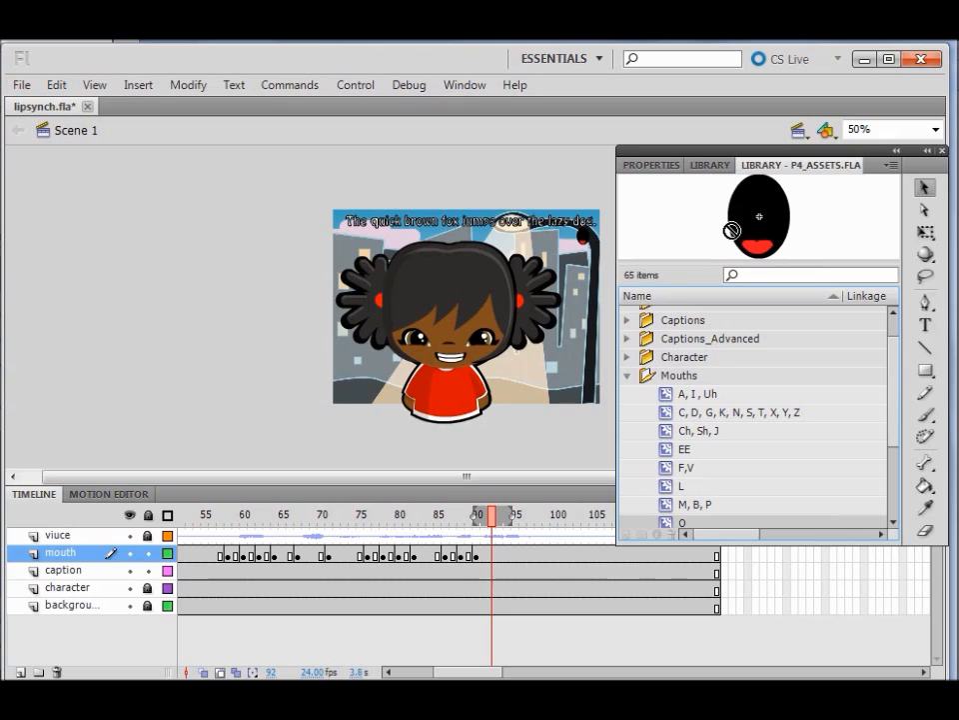
left_click(492, 556)
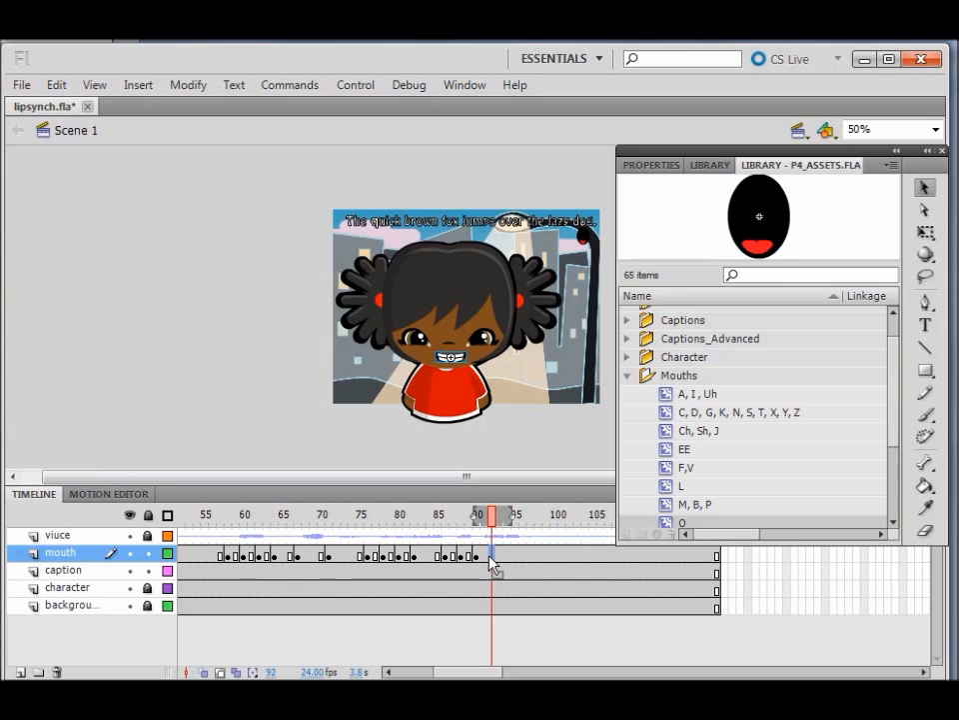
key("F7")
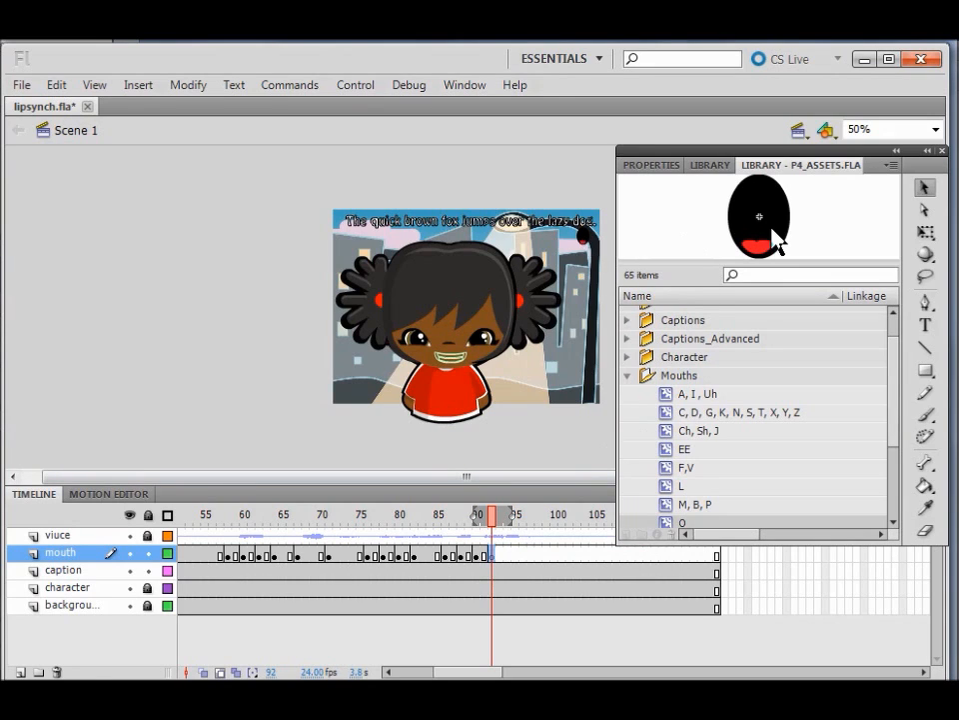
left_click_drag(774, 240, 452, 367)
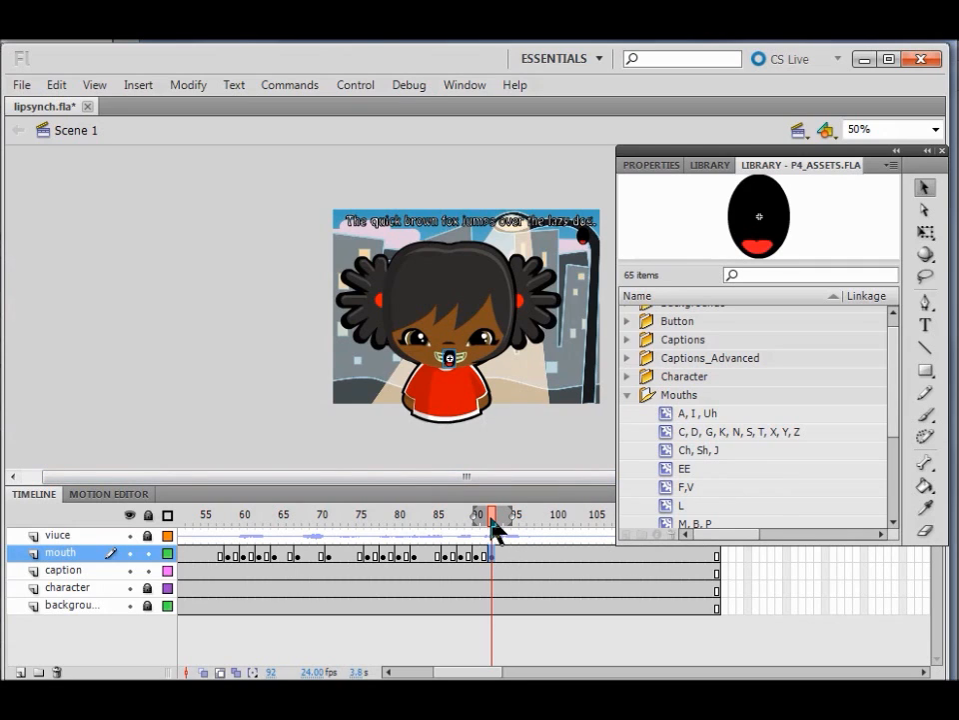
Insert a blank keyframe at frame 97 of the mouth layer and center the C, D, G, K, N, S, T, X, Y, Z mouth on the outlined O mouth
left_click_drag(496, 528, 508, 528)
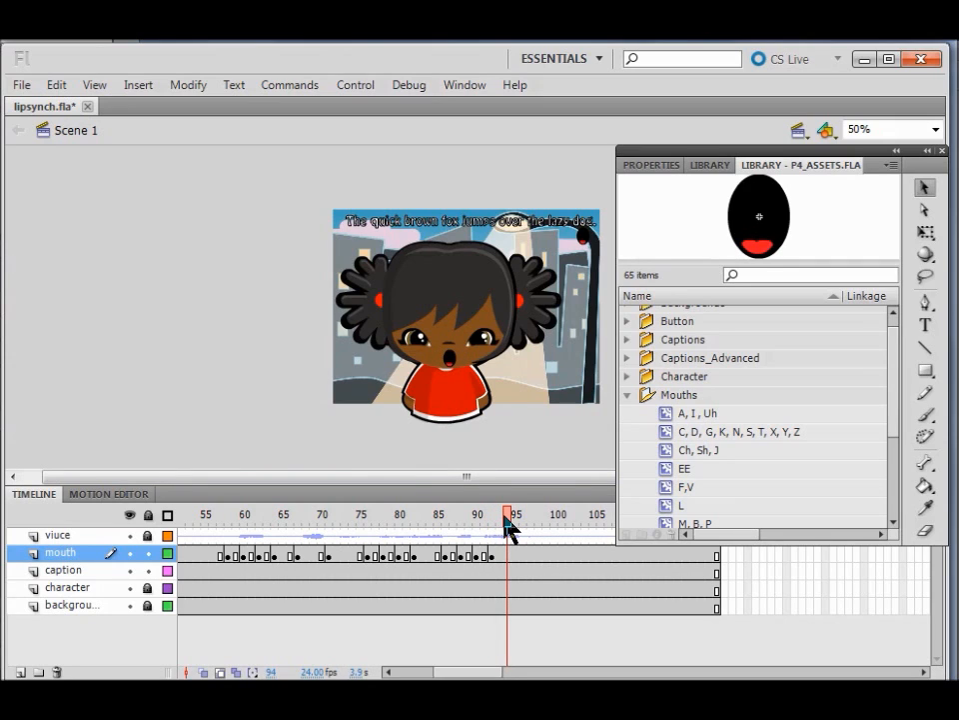
left_click_drag(510, 527, 535, 526)
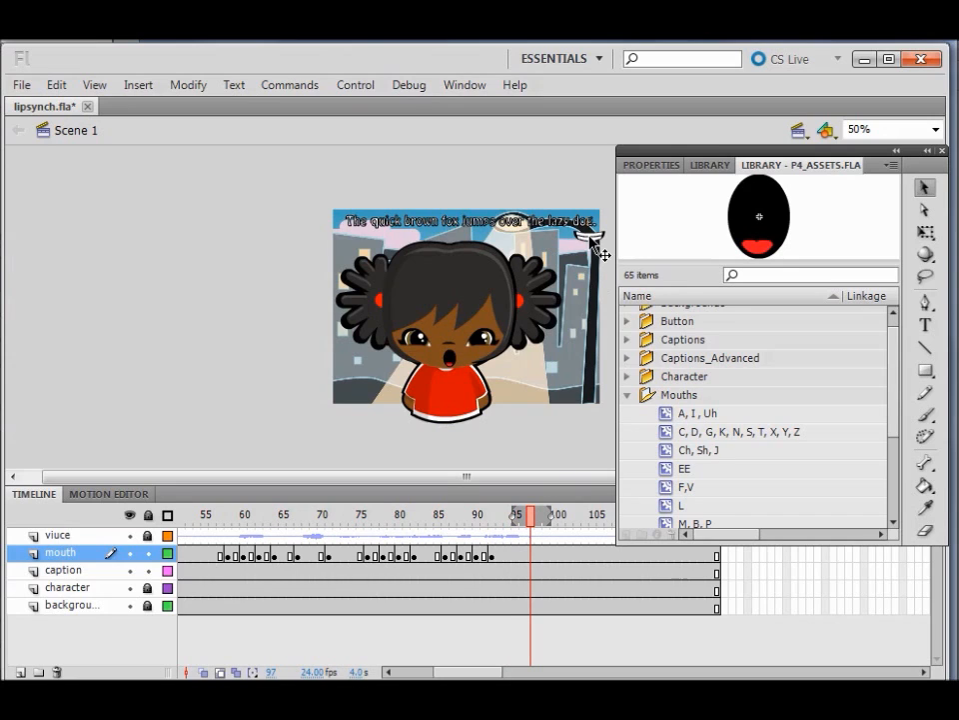
left_click(668, 413)
left_click(670, 433)
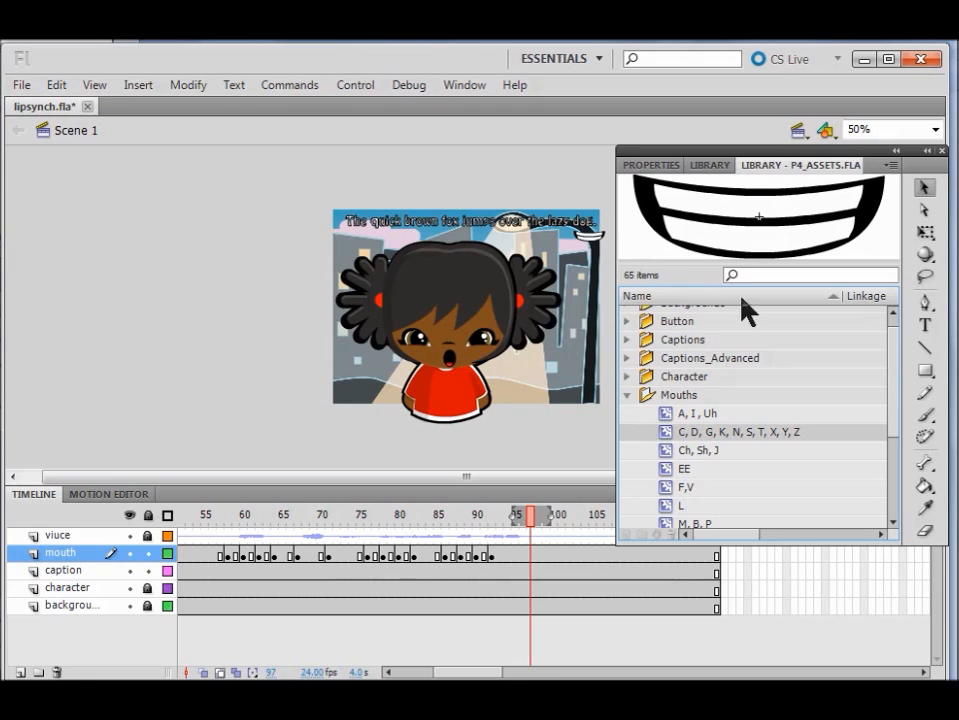
left_click_drag(739, 242, 224, 317)
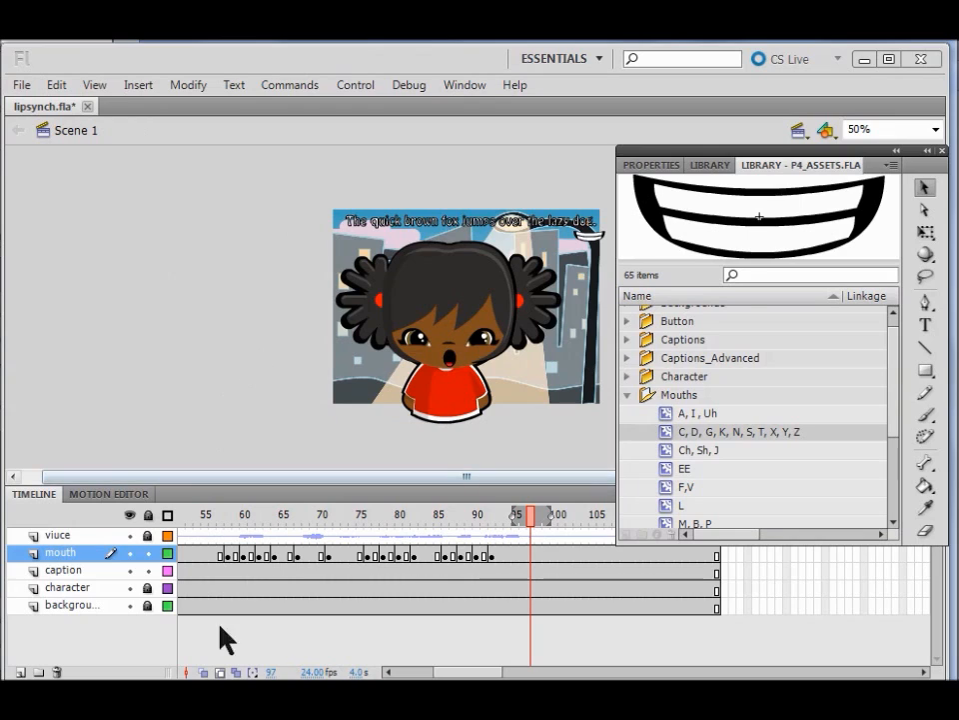
left_click(531, 556)
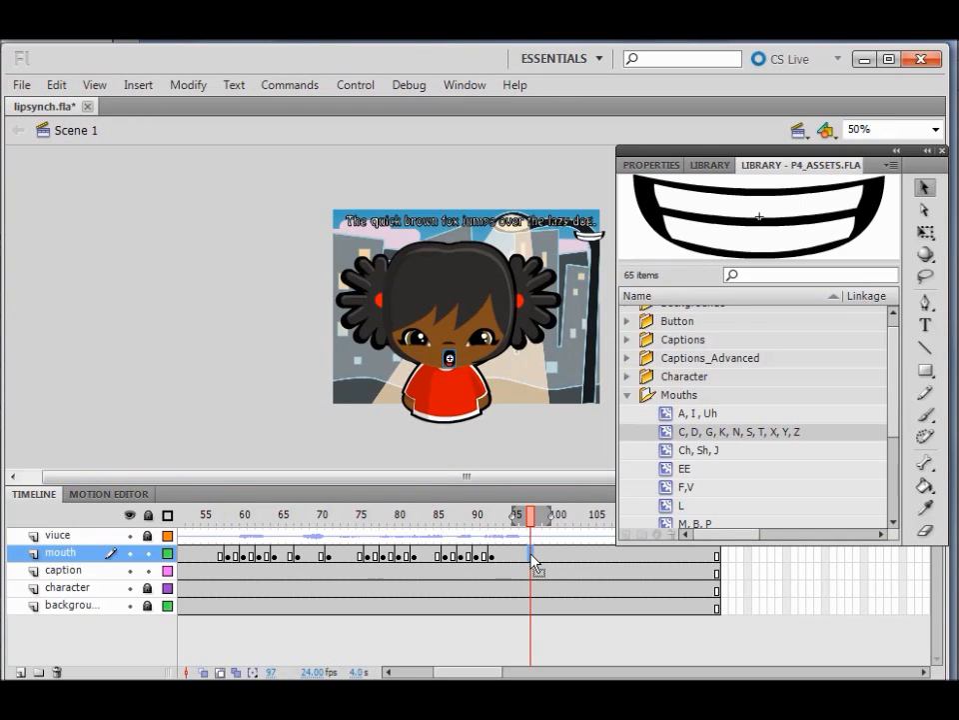
key("F7")
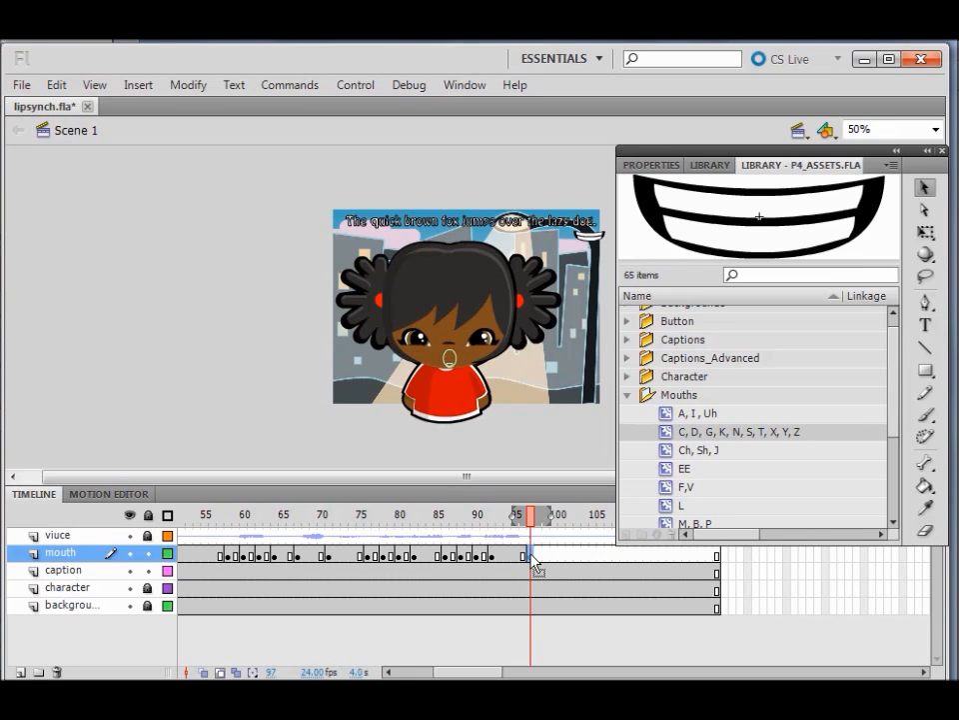
left_click_drag(760, 219, 450, 360)
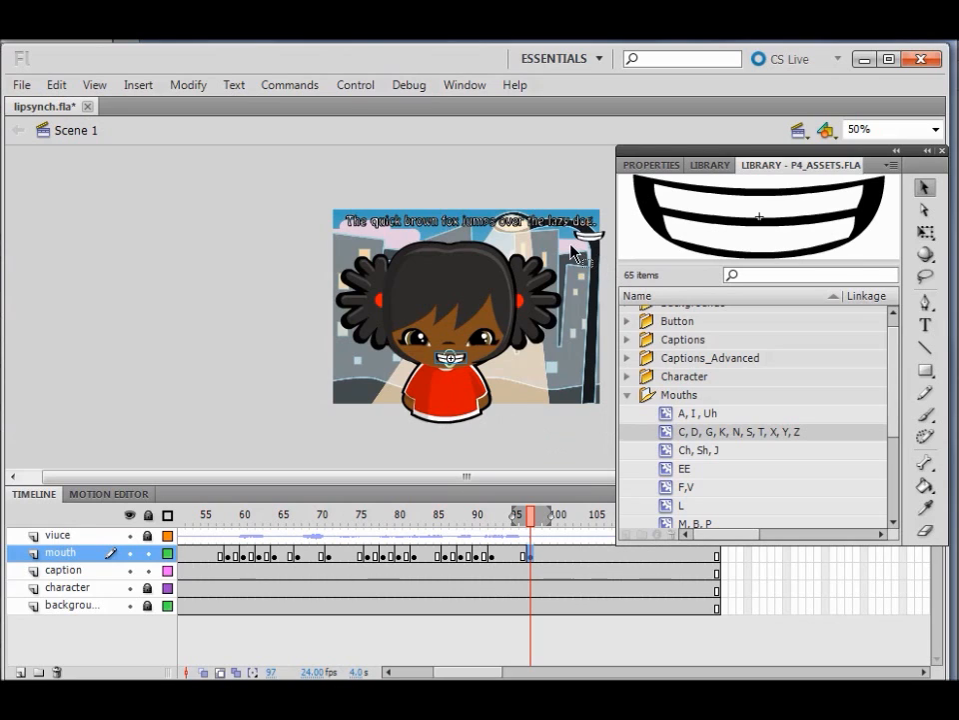
Insert a blank keyframe at frame 101 of the mouth layer and place the Rest_Position mouth within the outlined previous mouth
left_click(546, 523)
left_click_drag(547, 522, 562, 523)
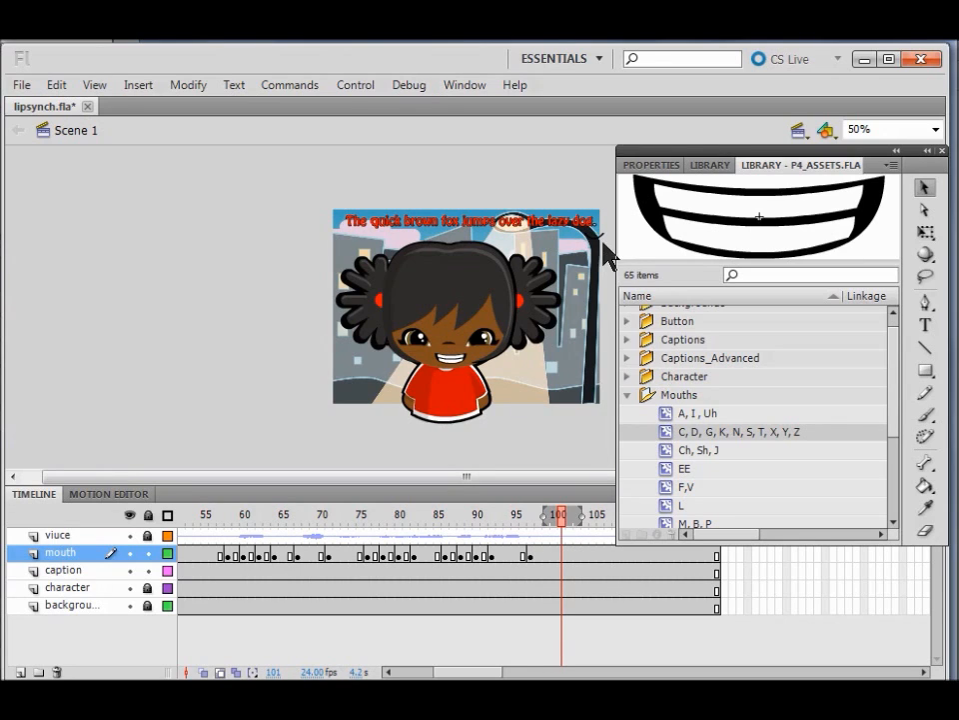
left_click_drag(895, 354, 883, 429)
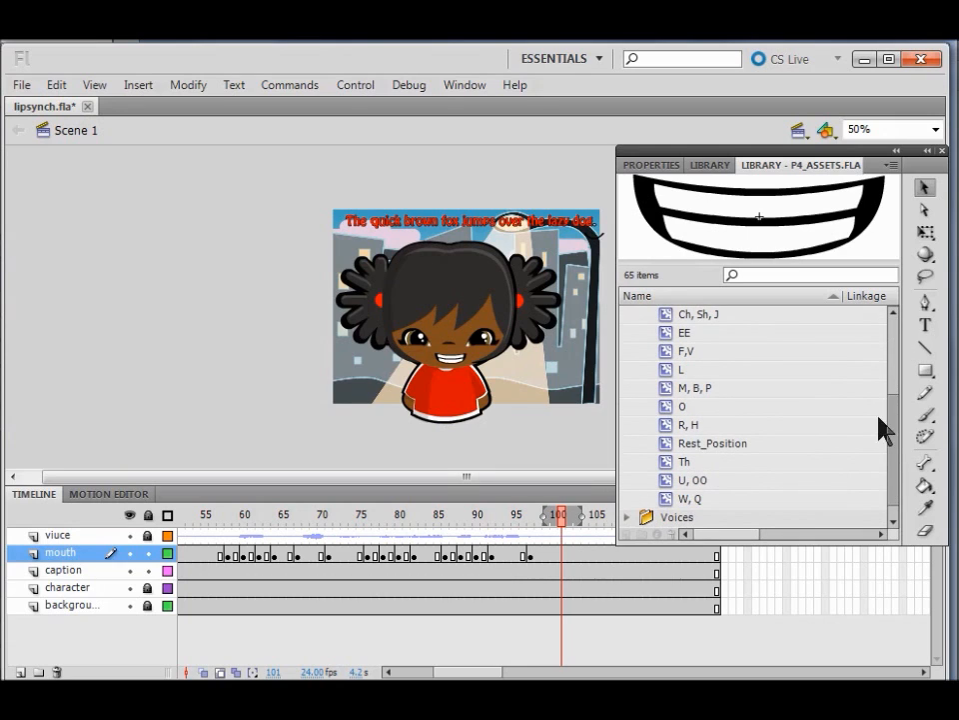
left_click_drag(701, 443, 556, 561)
left_click(563, 557)
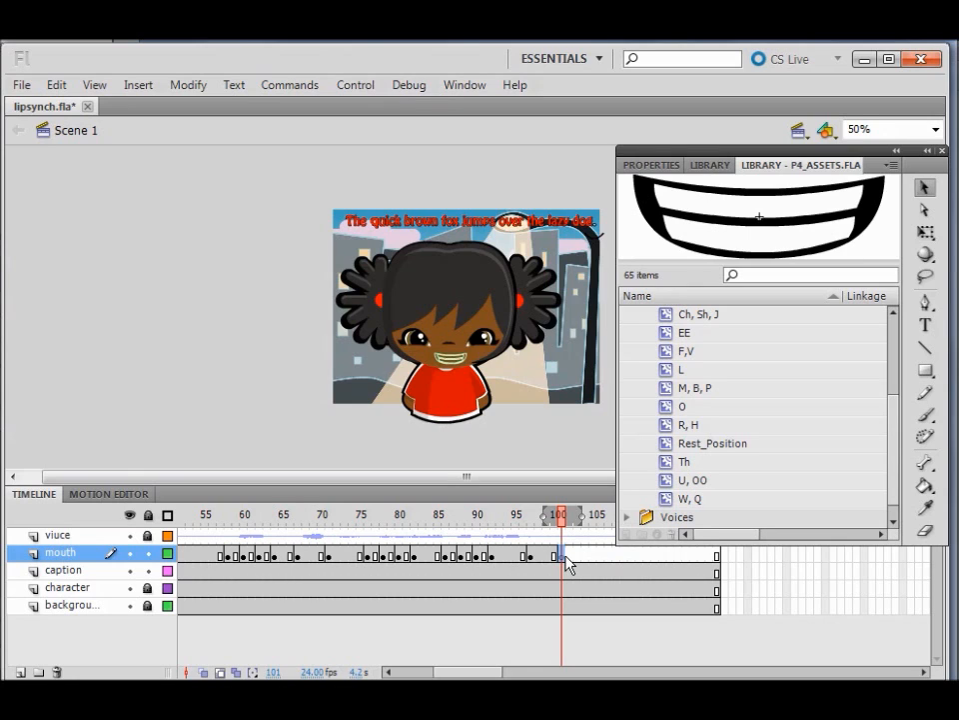
left_click(702, 446)
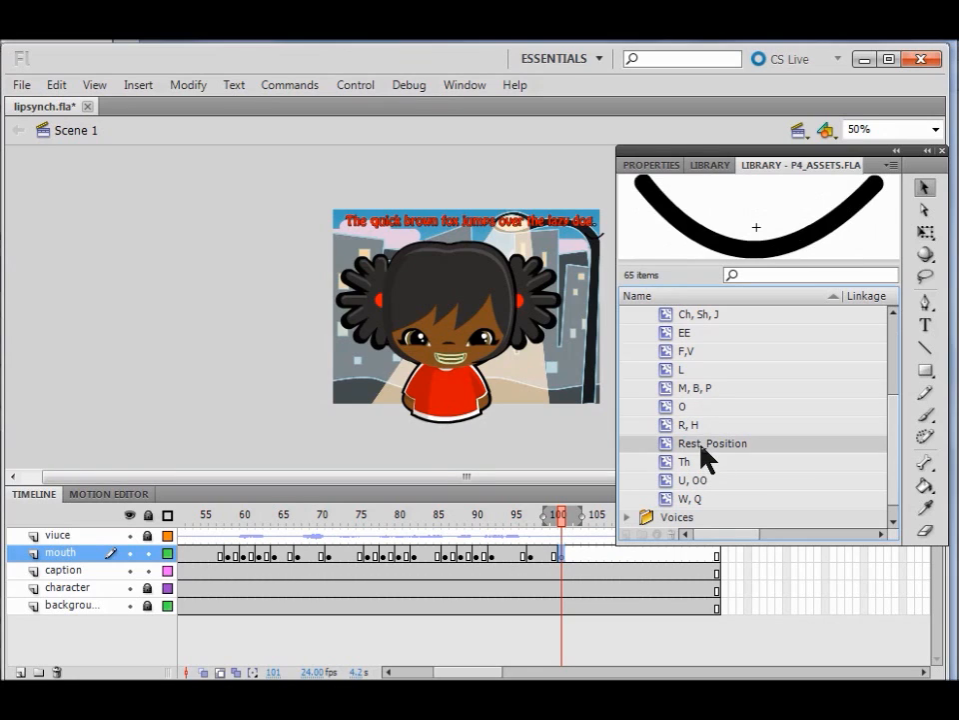
left_click_drag(751, 230, 445, 368)
key("ctrl+1")
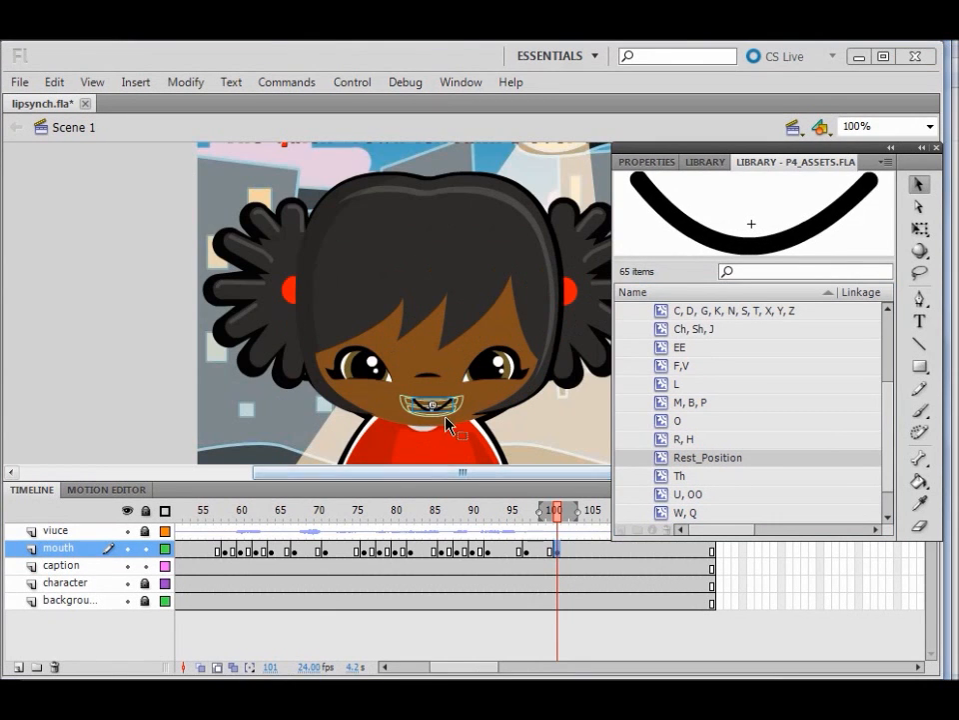
Select the frame 71 keyframe on the mouth layer and save the document
left_click(325, 551)
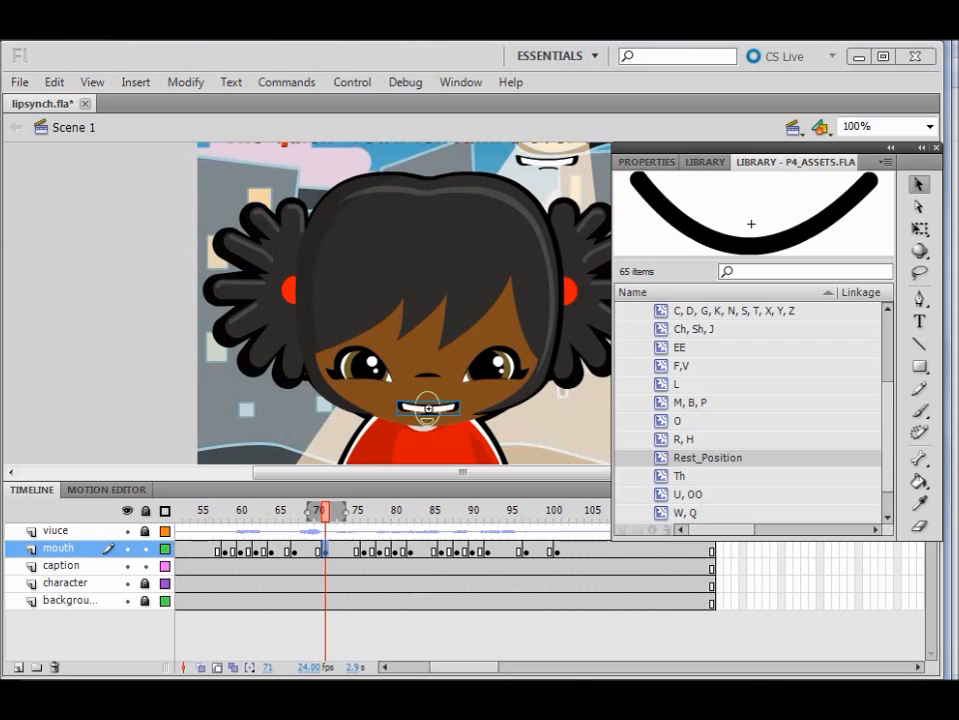
double_click(325, 550)
left_click(327, 551, "ctrl")
left_click(328, 553)
left_click(22, 84)
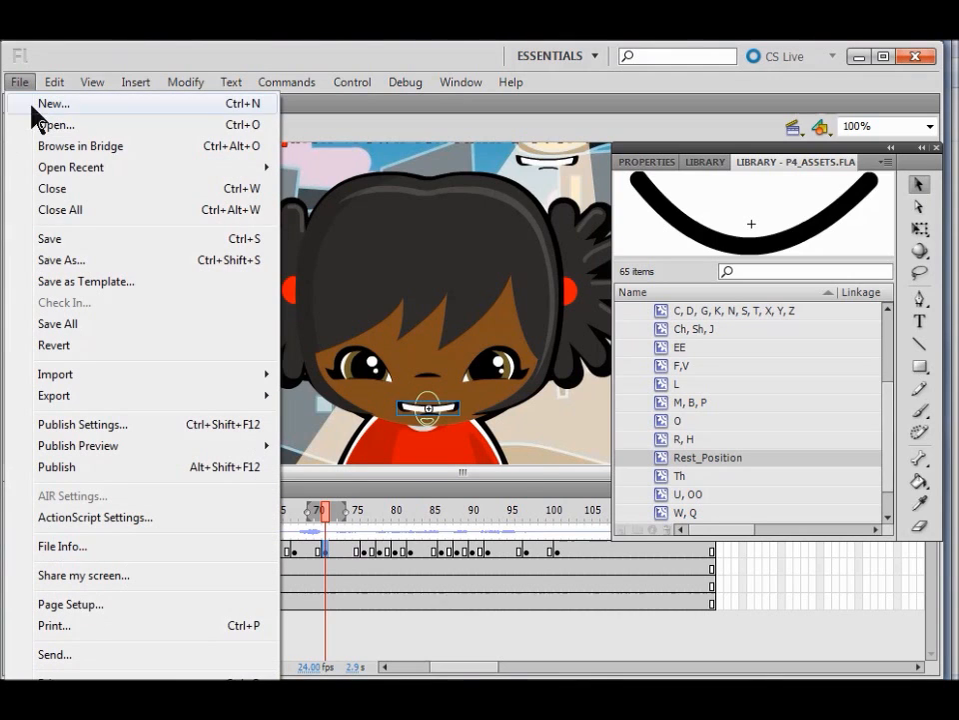
left_click(62, 239)
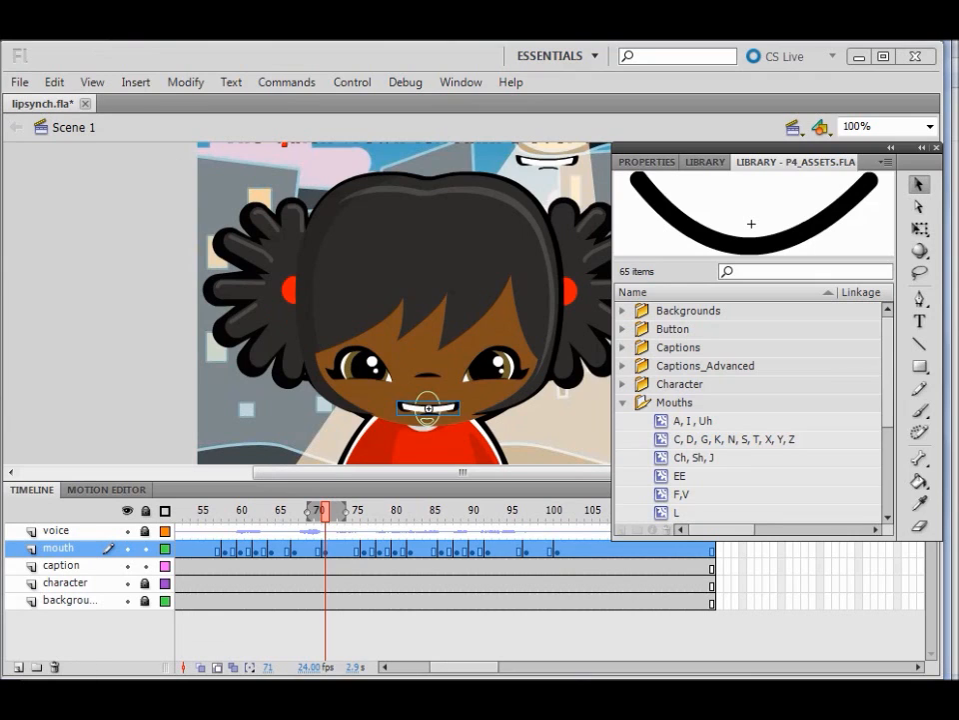
Add a new layer directly above the mouth layer and name it Button
left_click(18, 667)
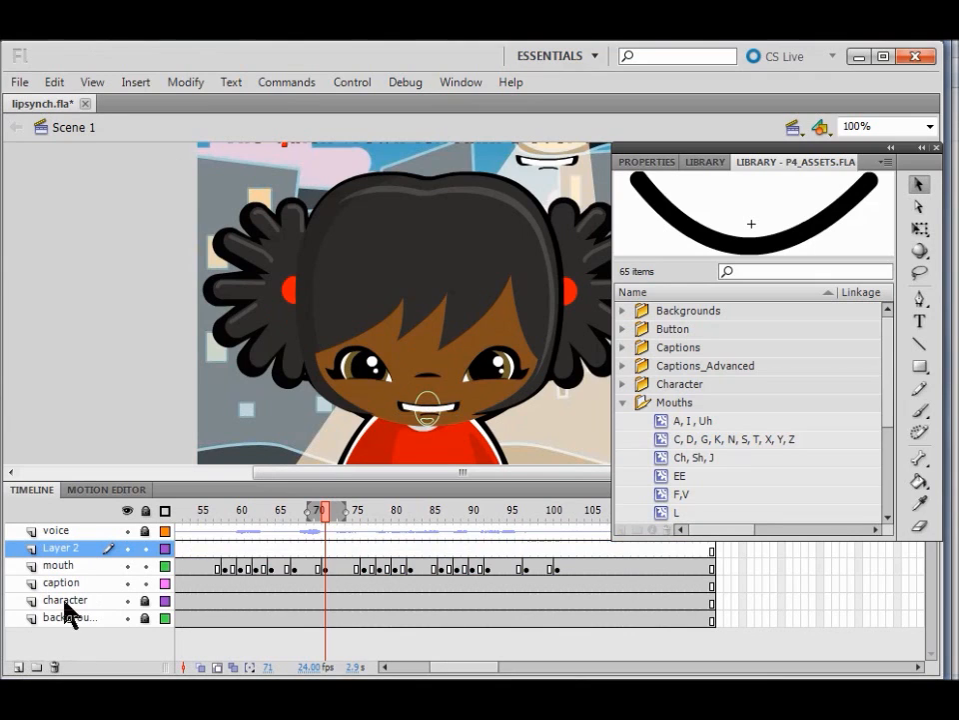
double_click(68, 549)
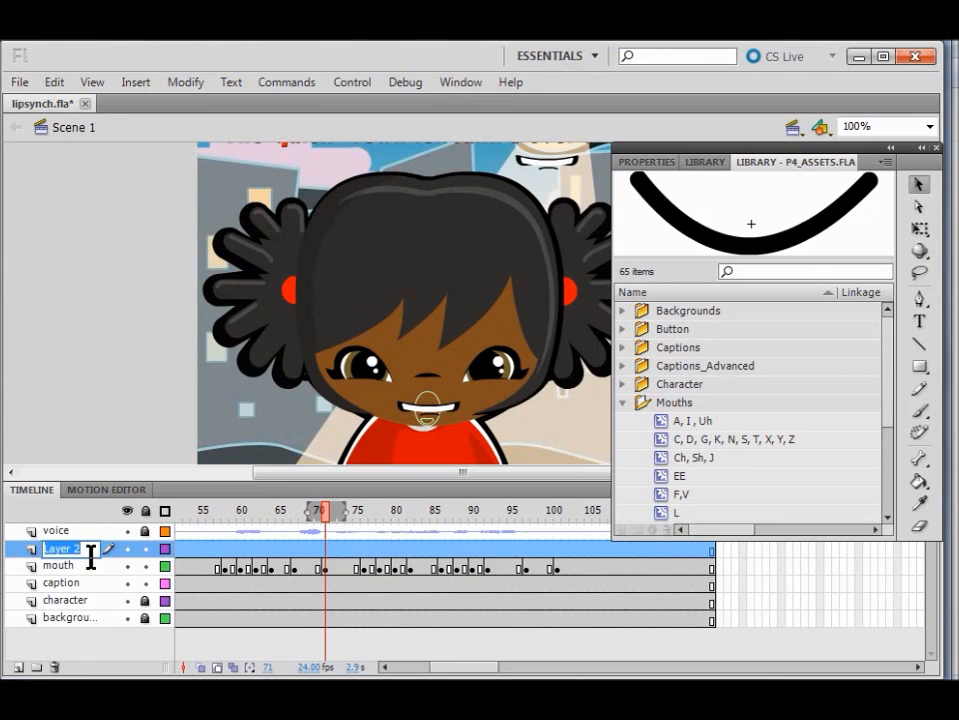
type("Button")
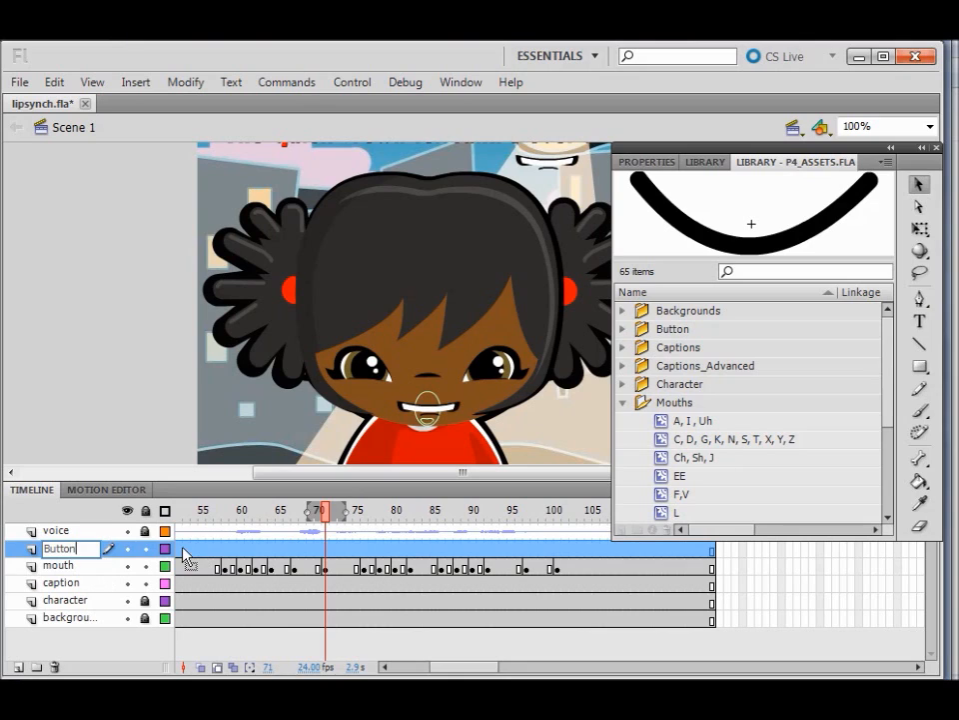
Place the Play_Button symbol from the Button folder in frame 1 of the Button layer, on the stage beside the character's shoulder
left_click_drag(458, 667, 400, 670)
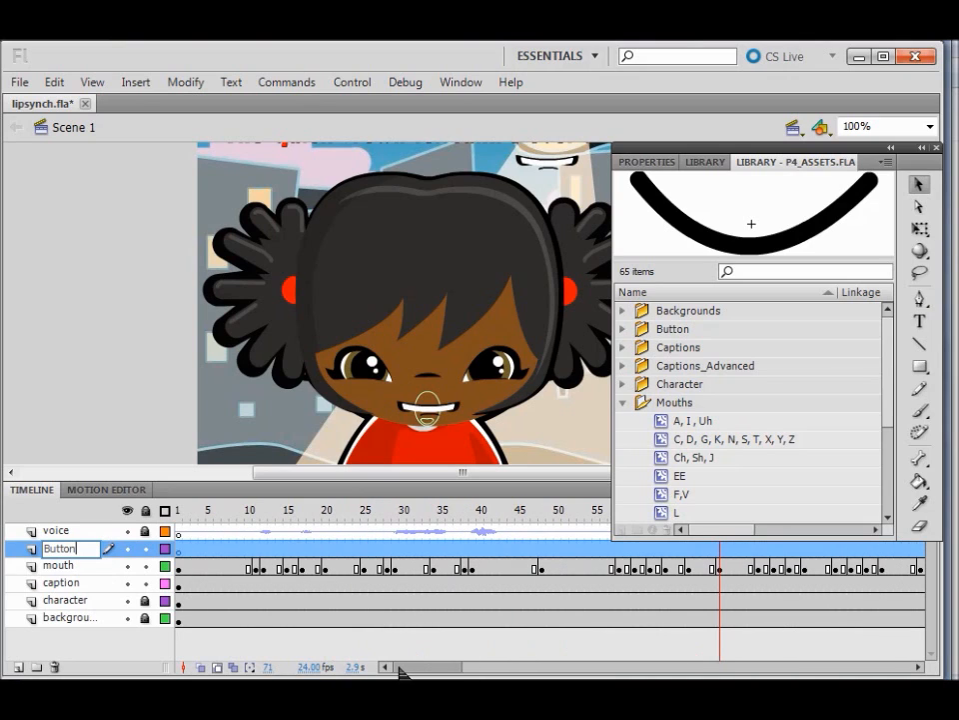
left_click(178, 555)
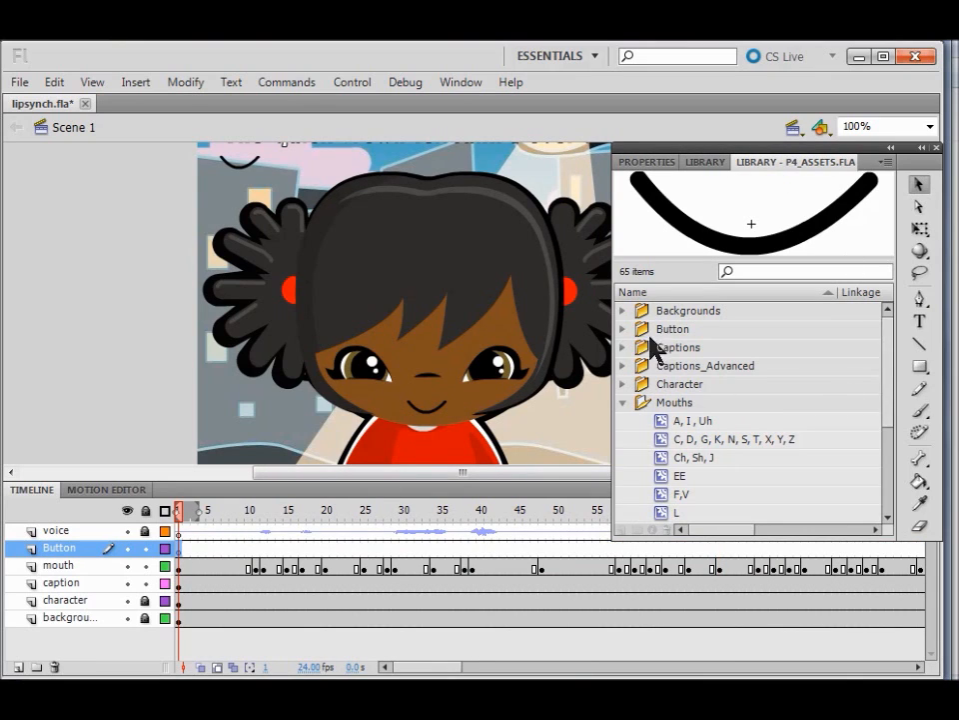
left_click(624, 401)
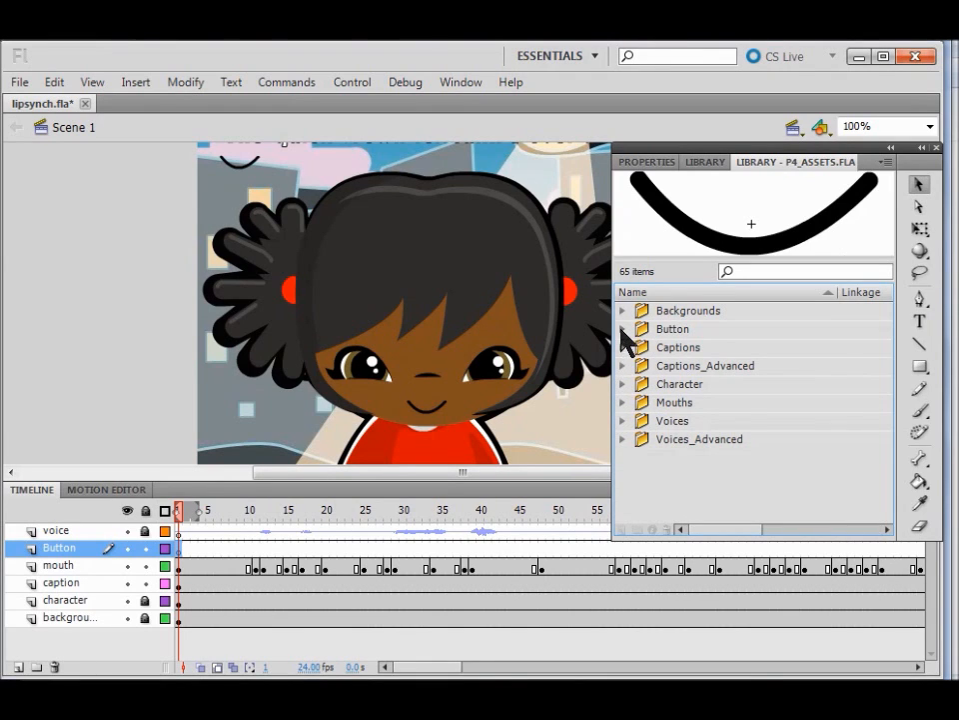
left_click(622, 330)
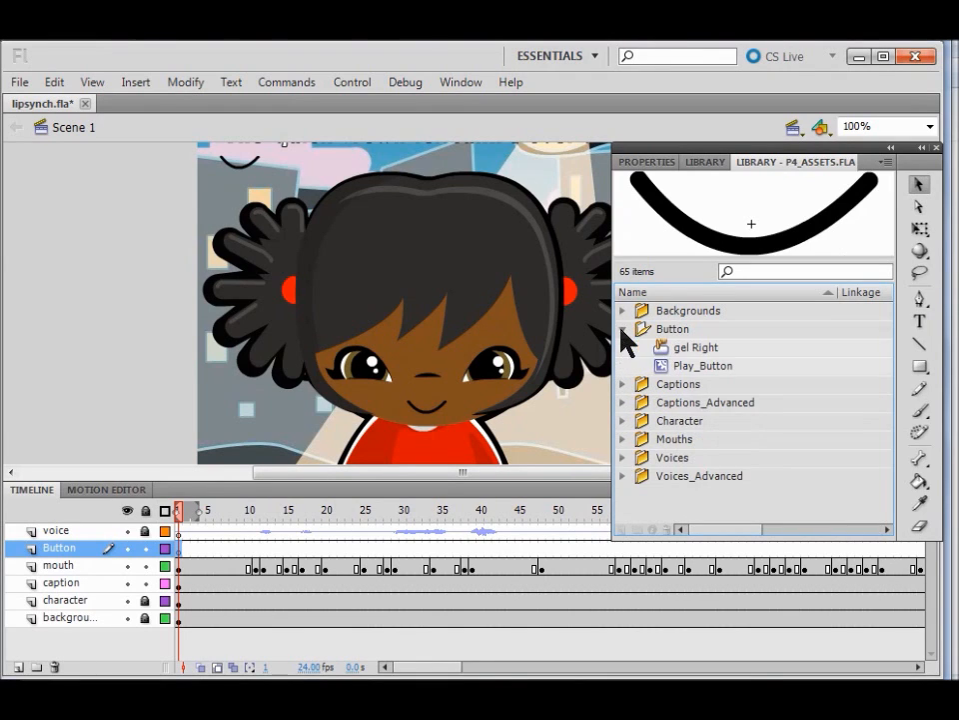
left_click(699, 368)
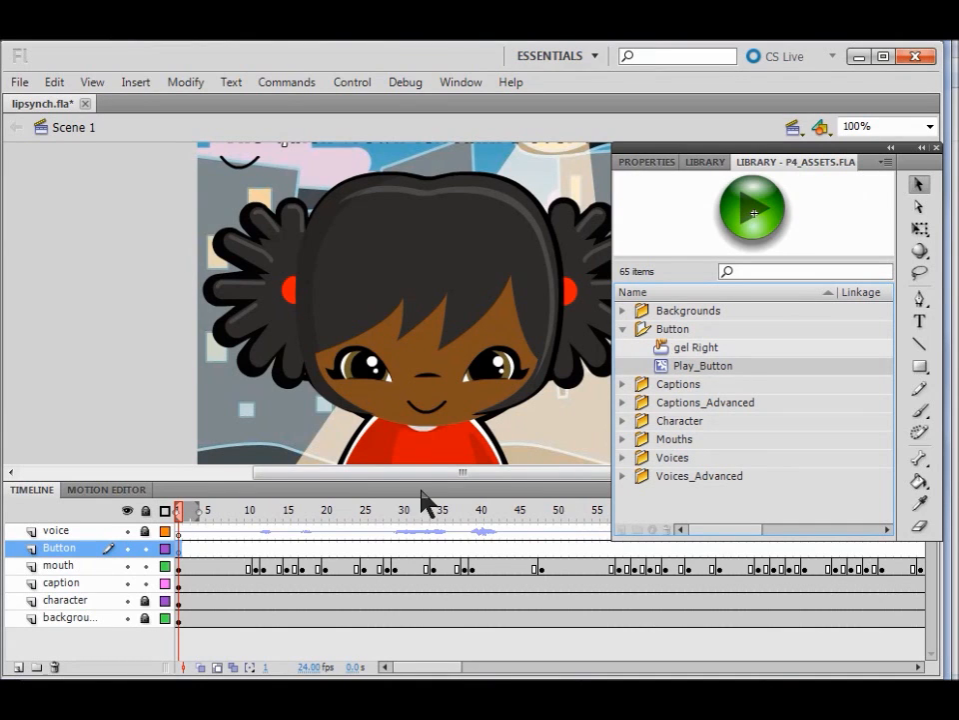
left_click_drag(423, 476, 476, 492)
left_click_drag(680, 367, 520, 440)
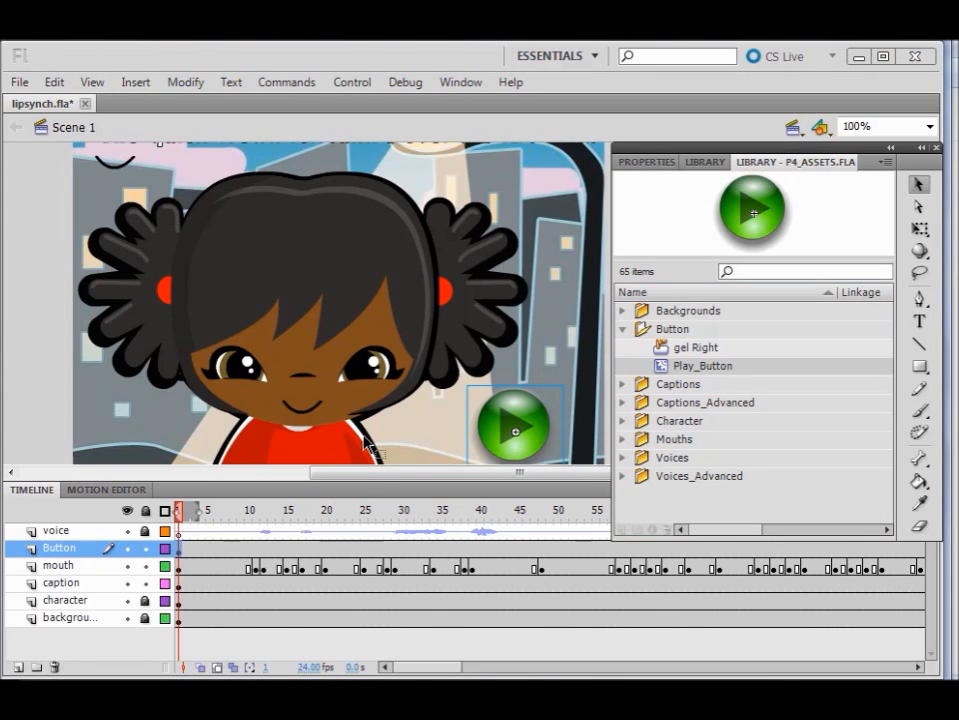
Insert a blank keyframe at frame 2 of the Button layer and test the movie with its play button
left_click(187, 550)
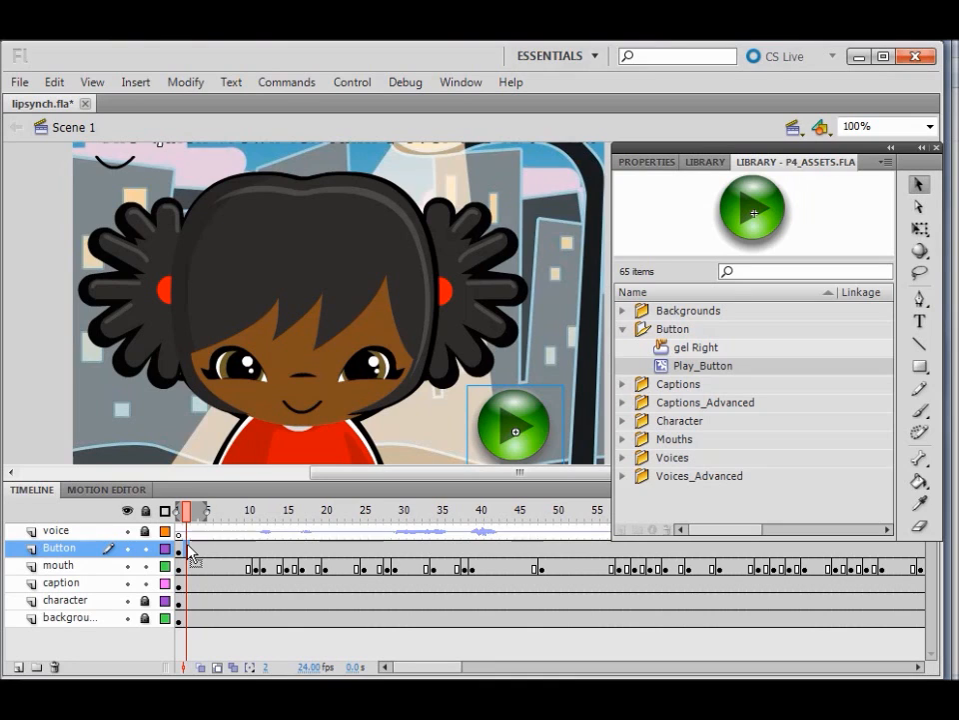
key("F7")
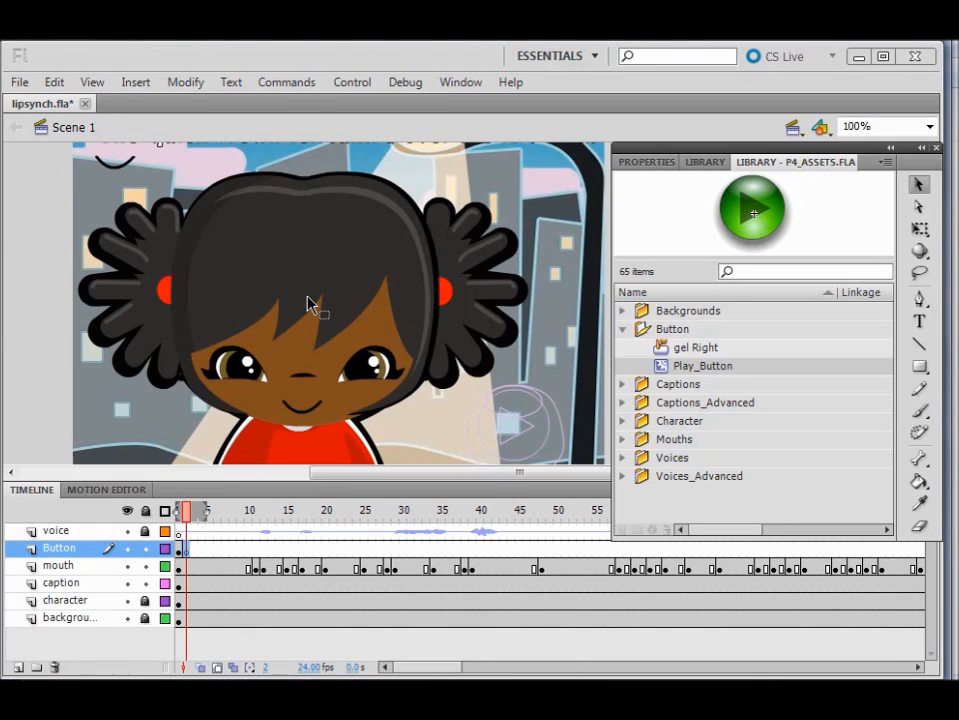
key("ctrl+Return")
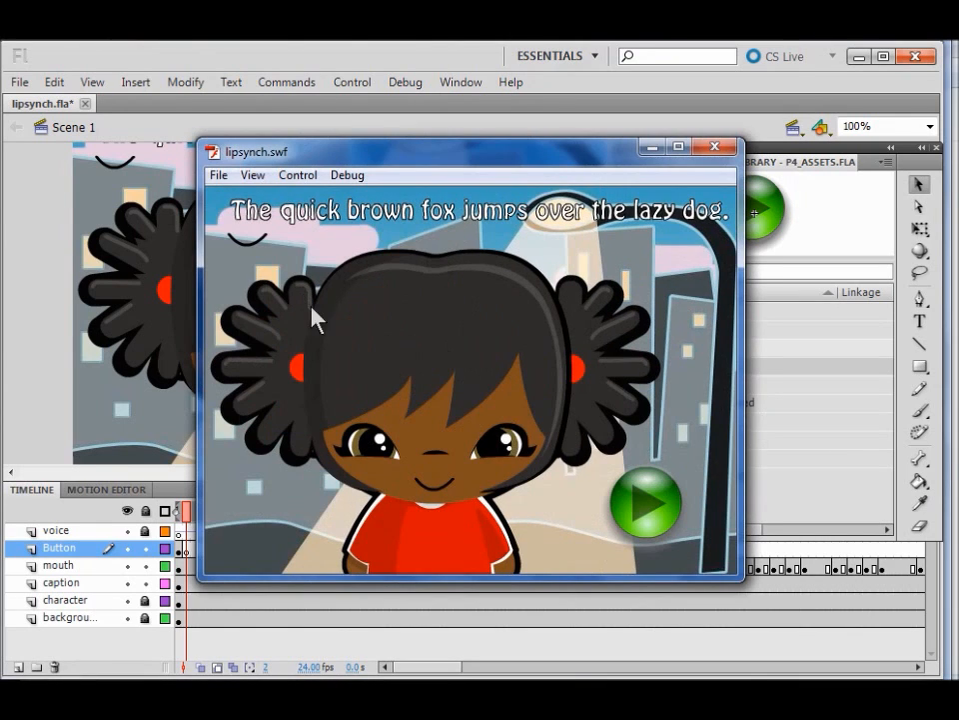
left_click(645, 511)
key("ctrl+w")
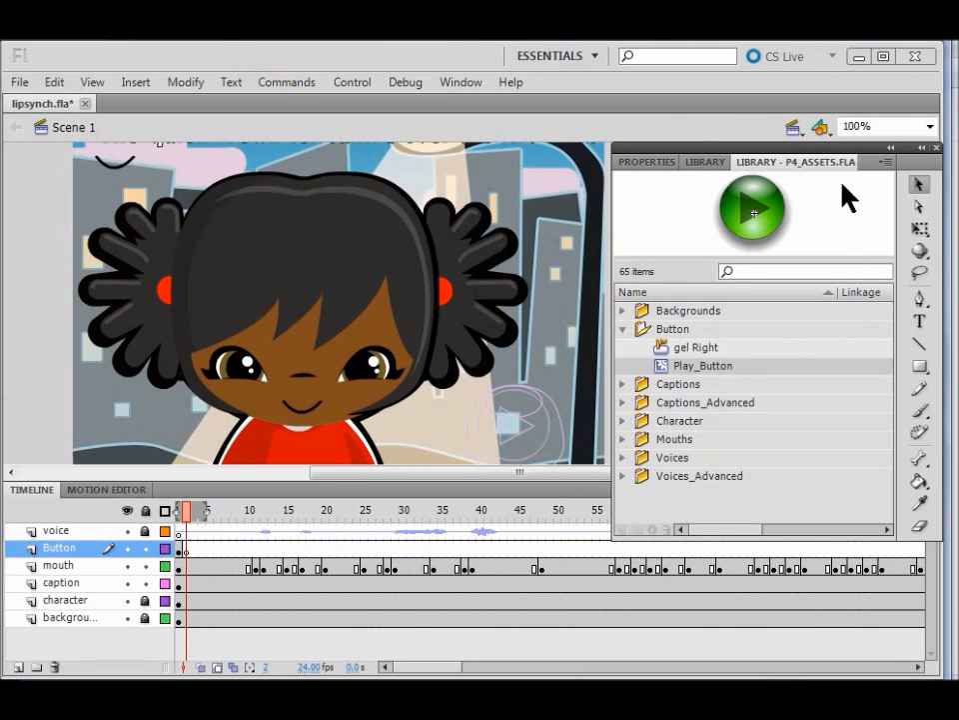
Detach the P4_Assets.fla library from the panel group and close it
left_click_drag(827, 164, 424, 222)
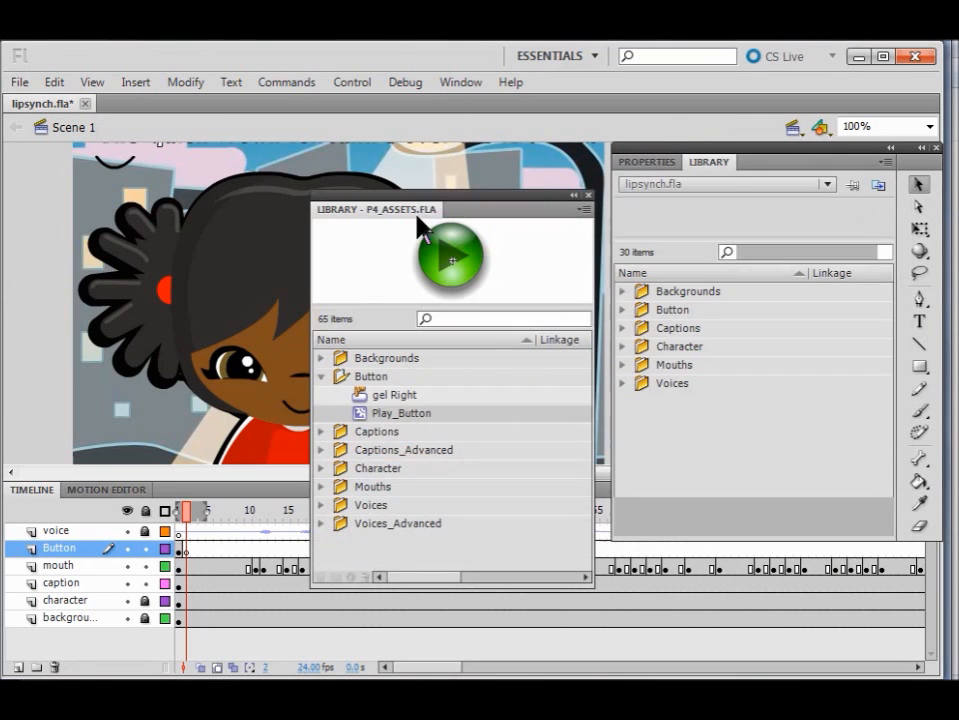
left_click(589, 195)
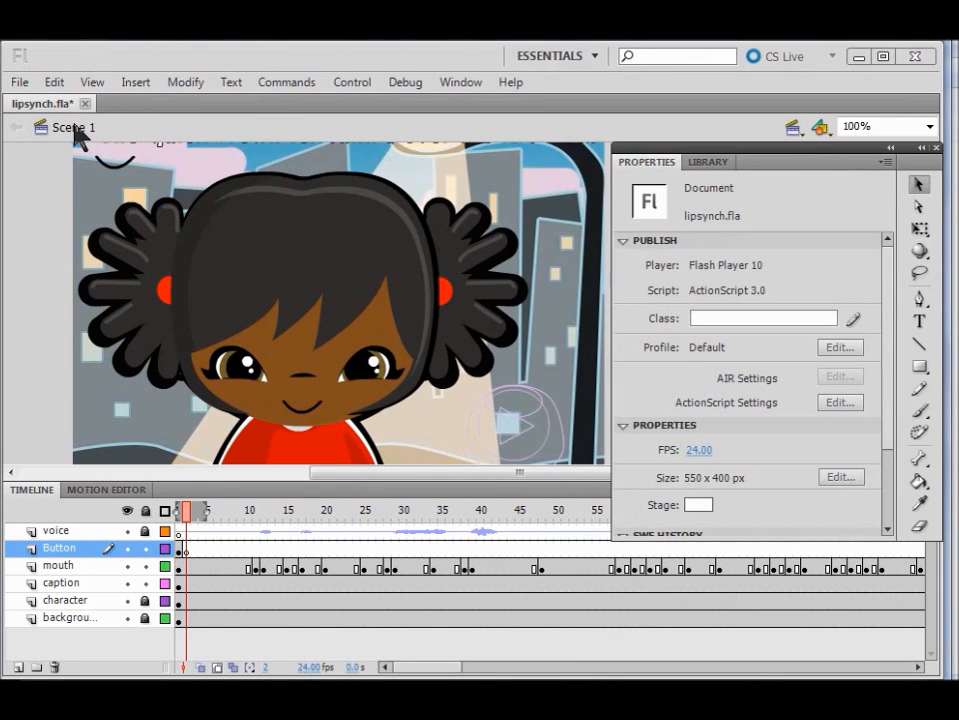
In the Flash publish settings, set the audio stream's MP3 bit rate to 32 kbps
left_click(22, 82)
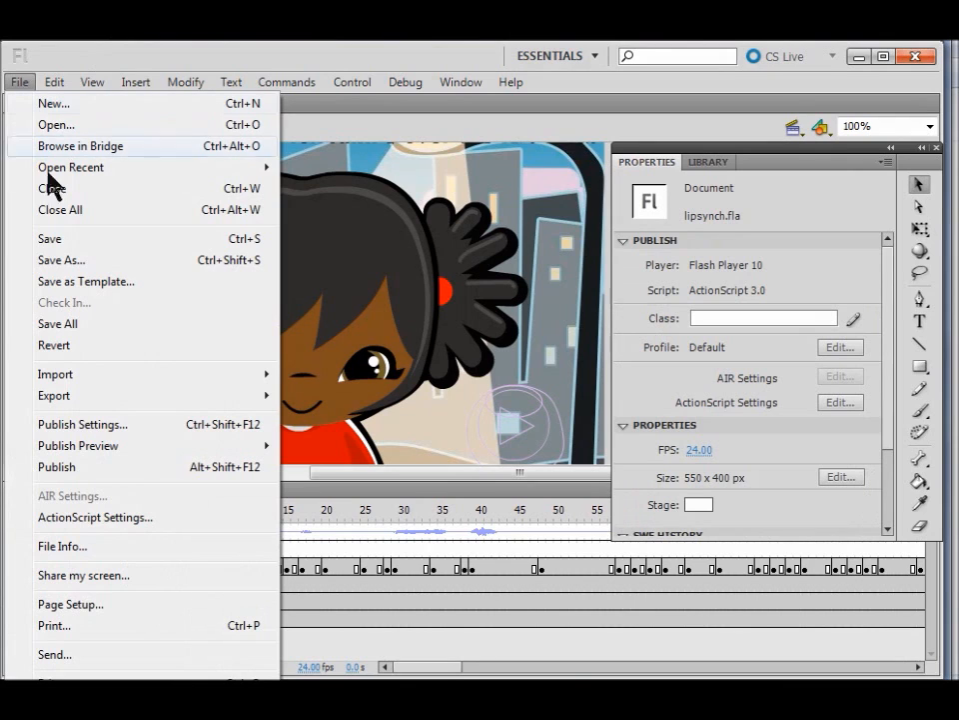
left_click(100, 428)
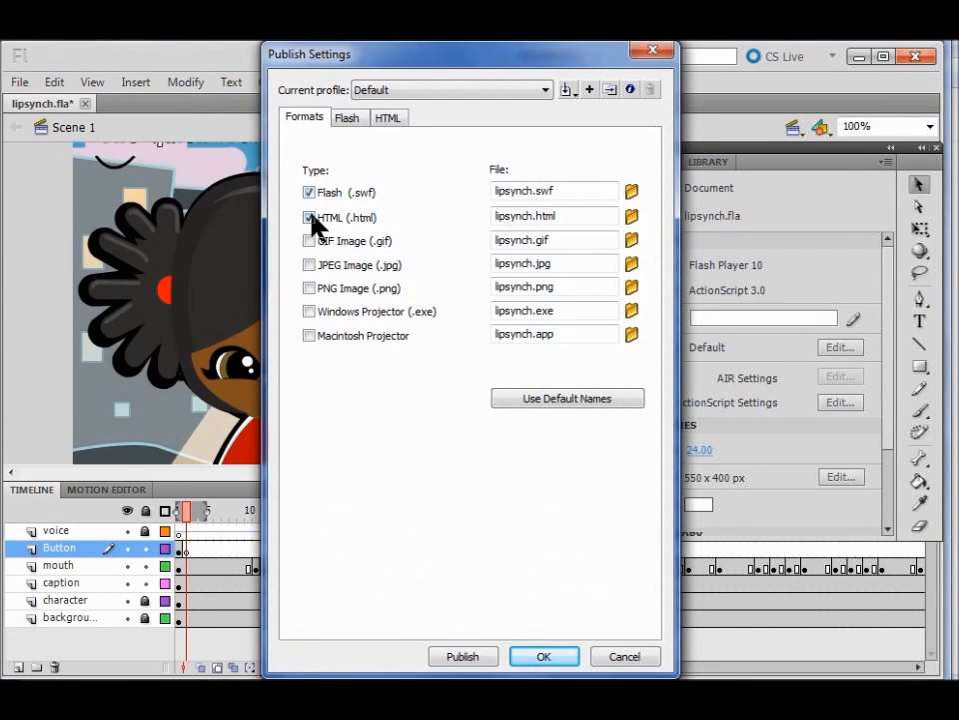
left_click(343, 121)
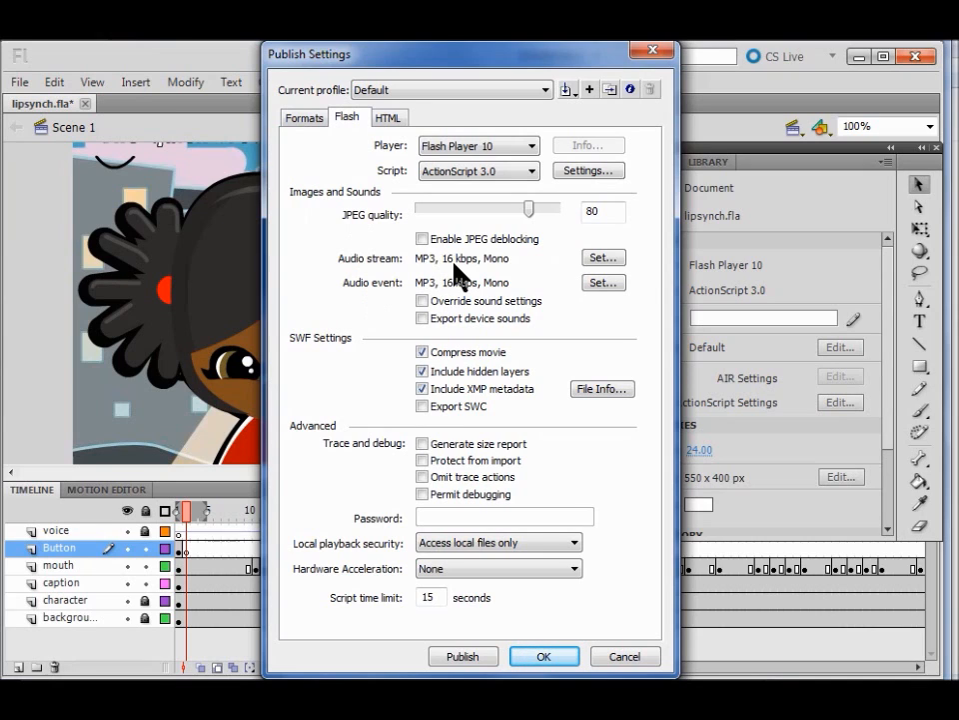
left_click(604, 258)
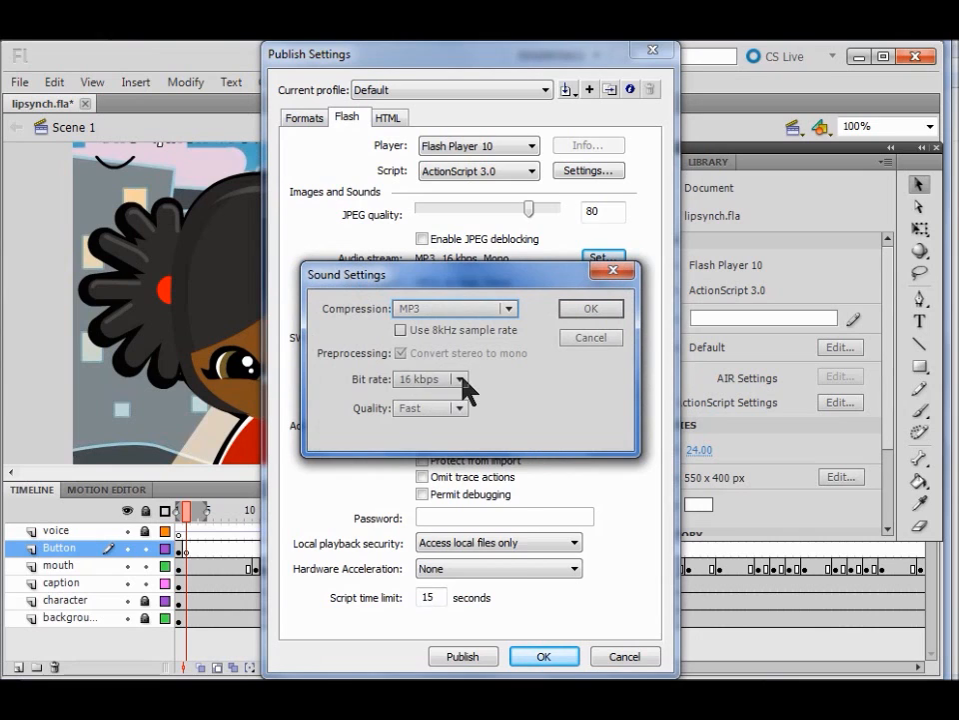
left_click(459, 379)
left_click(446, 486)
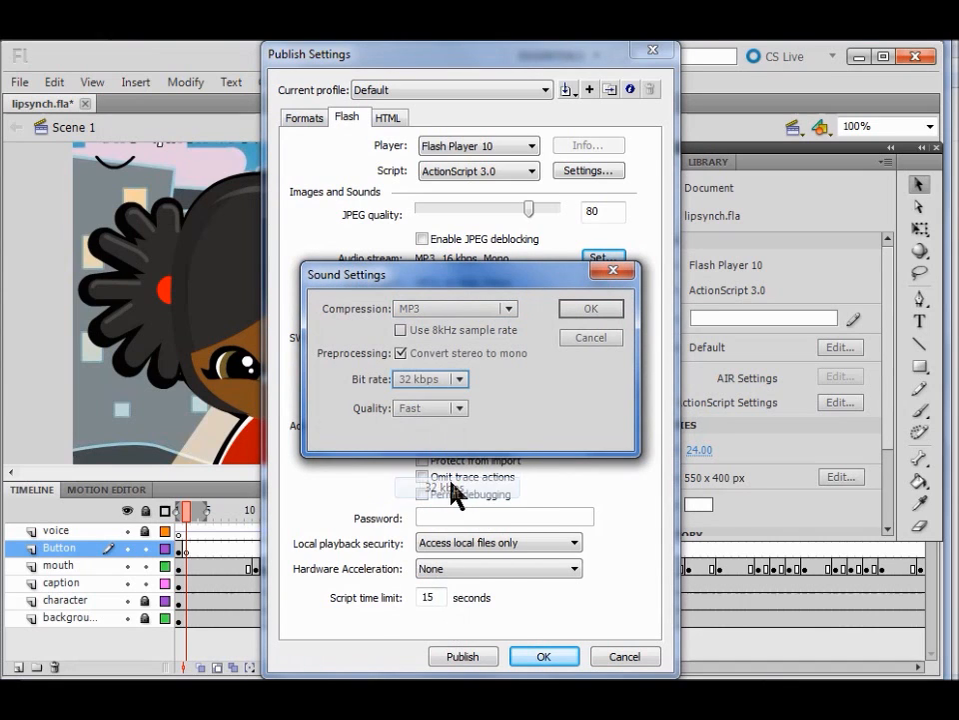
left_click(589, 310)
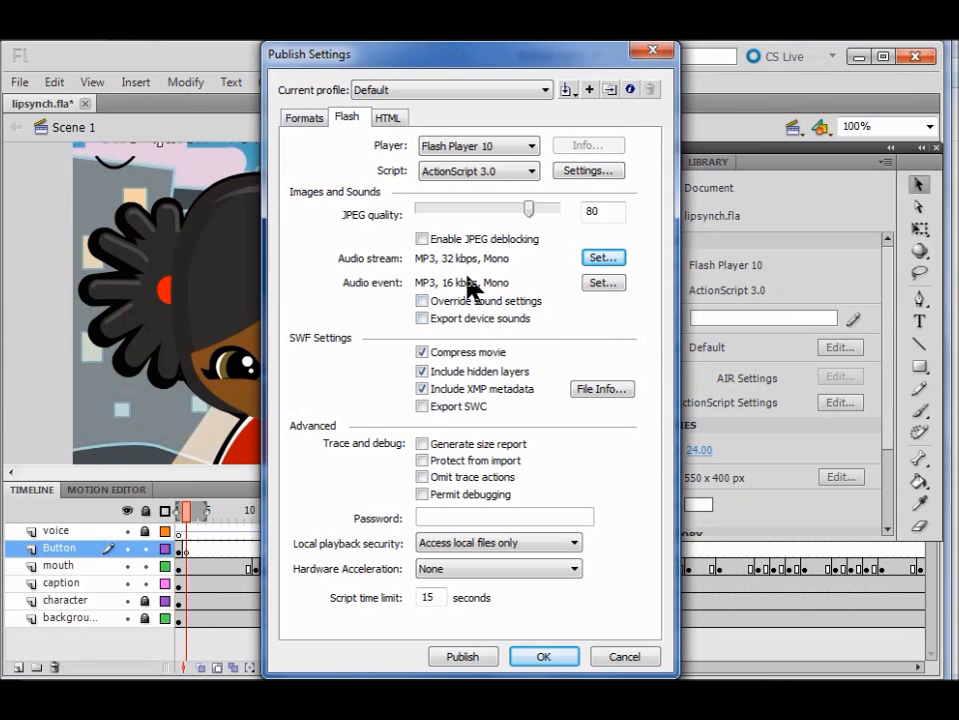
Set the audio event's MP3 bit rate to 32 kbps
left_click(591, 286)
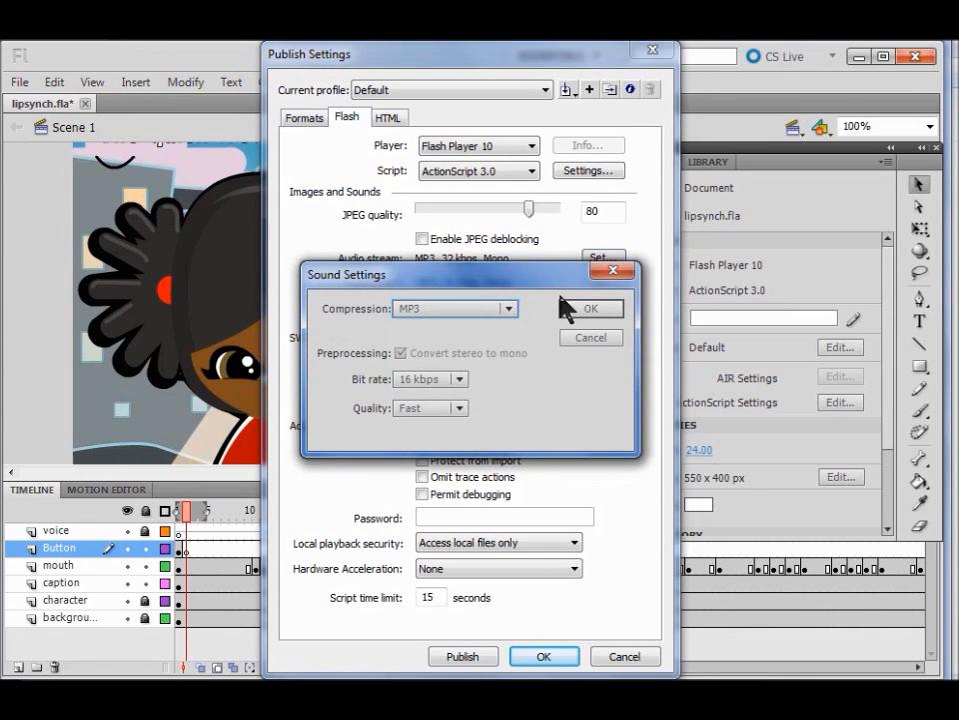
left_click(459, 380)
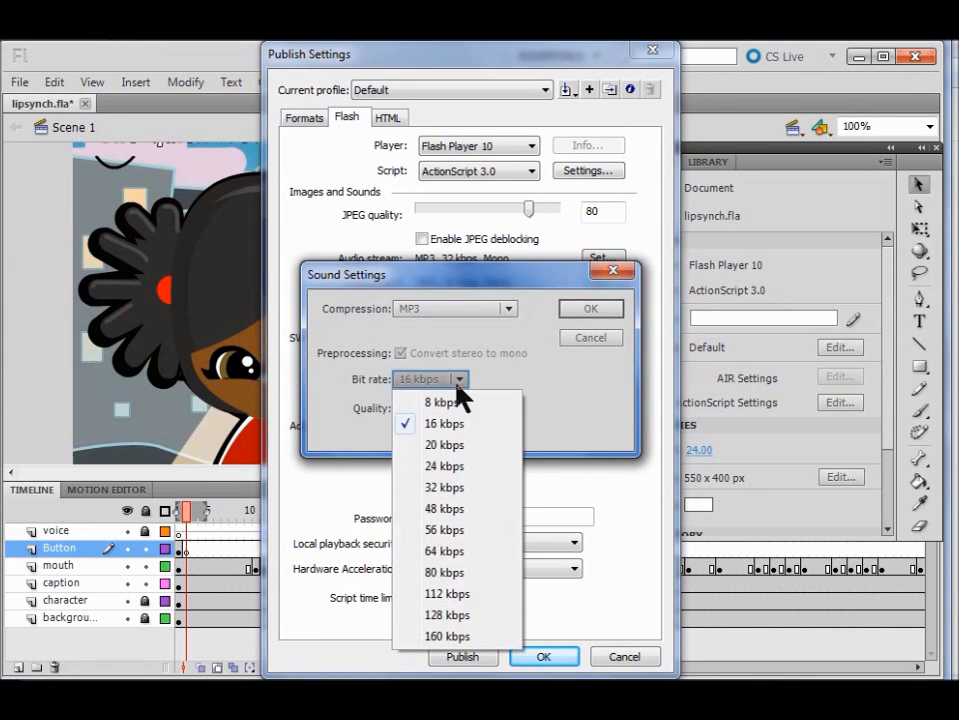
left_click(447, 486)
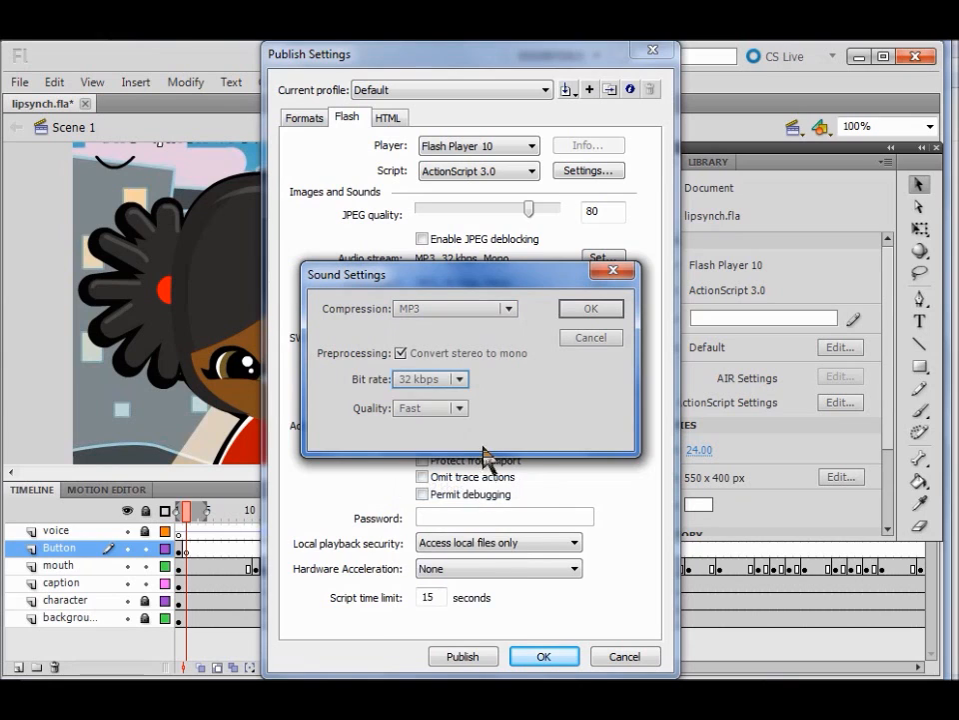
left_click(598, 312)
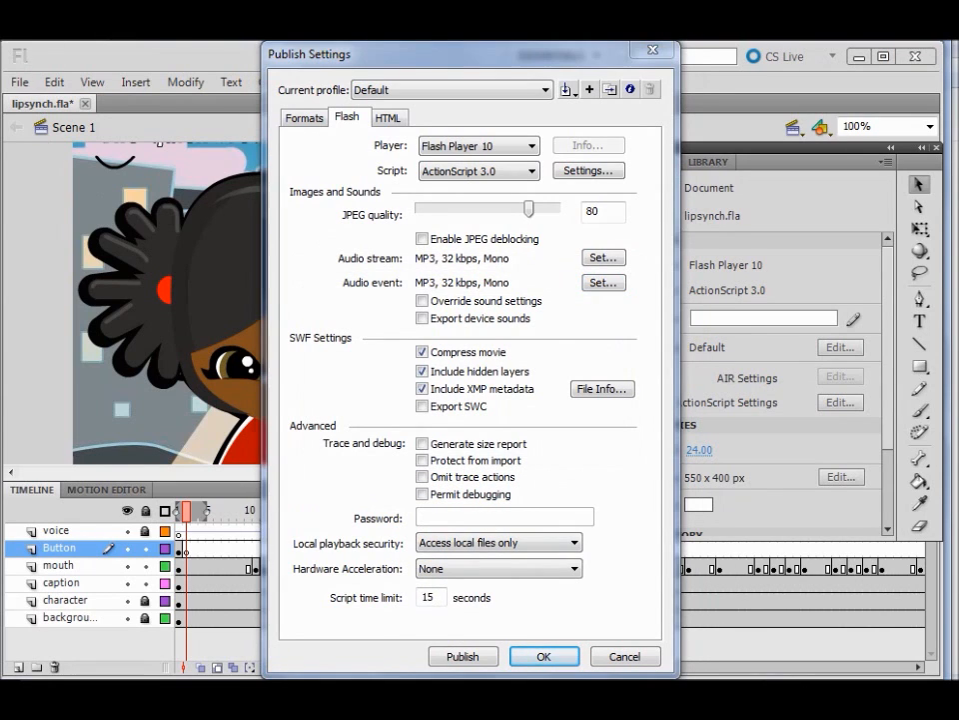
Set the HTML publish settings' Flash alignment to Left horizontally and Top vertically, and publish the movie
left_click(388, 116)
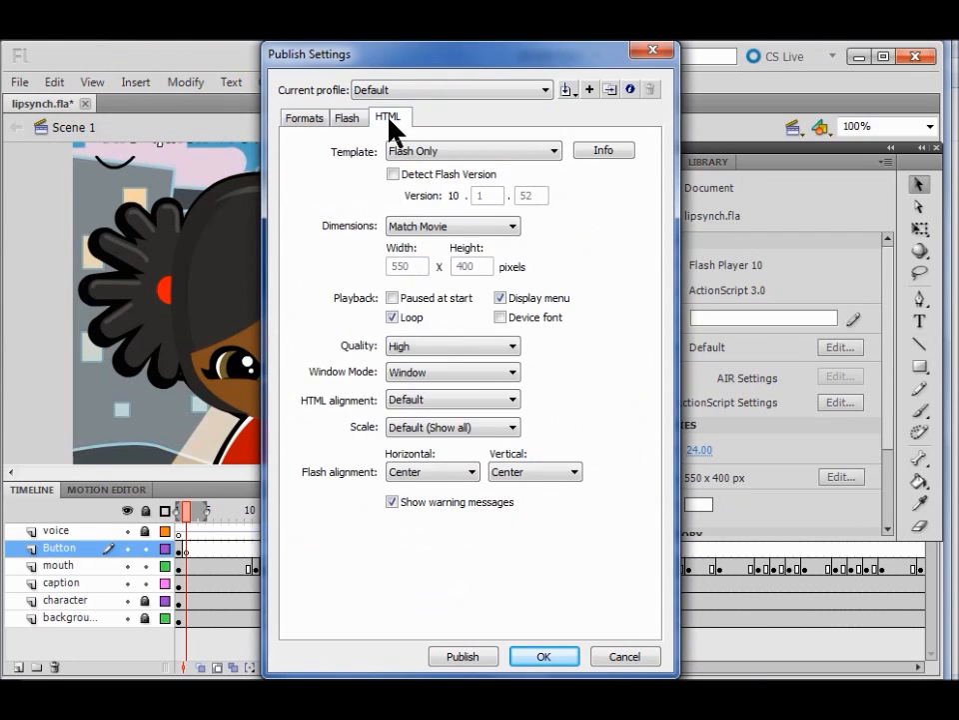
left_click(469, 473)
left_click(451, 489)
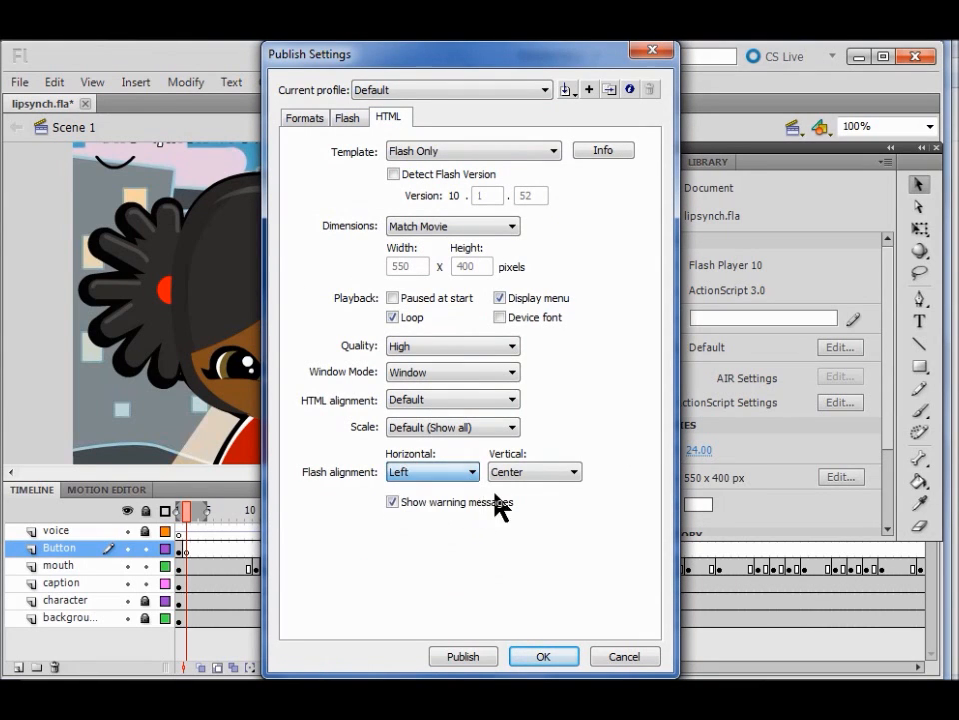
left_click(572, 473)
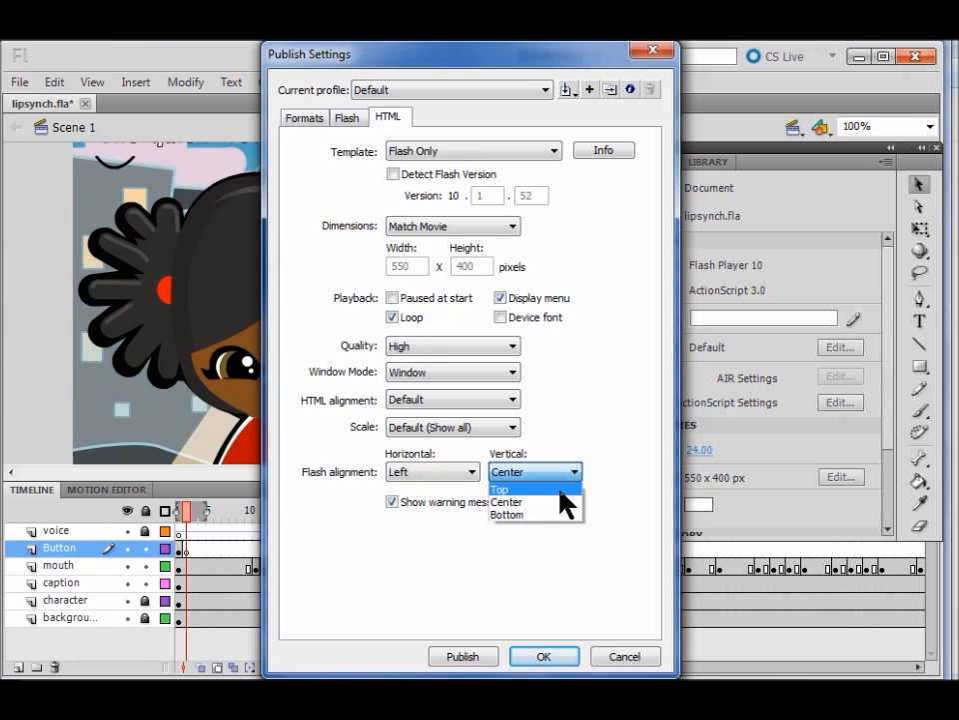
left_click(560, 489)
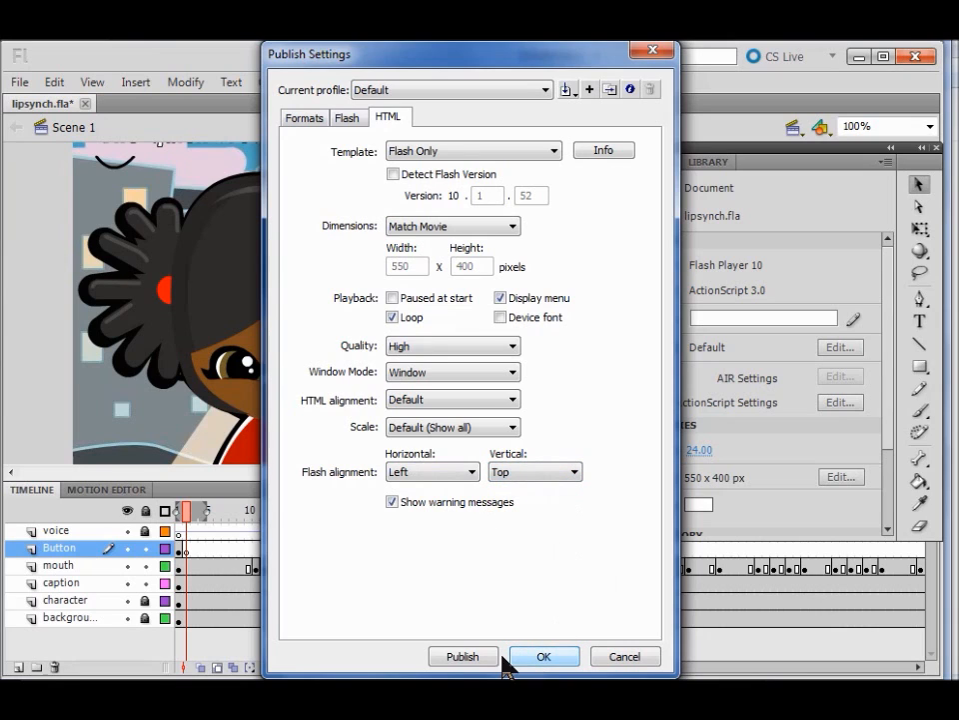
left_click(470, 657)
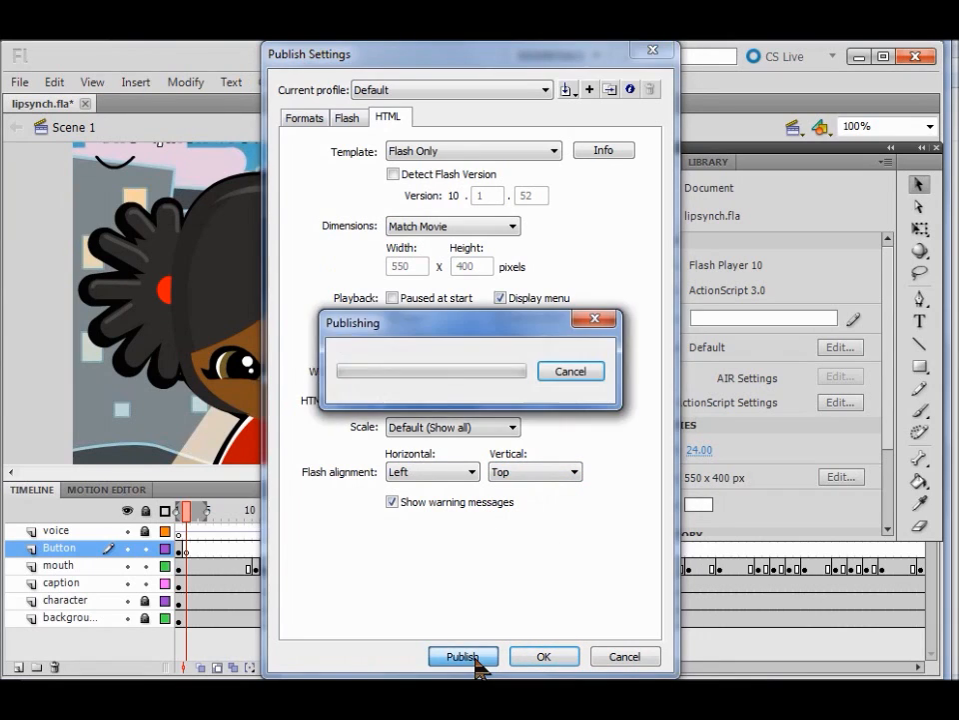
left_click(527, 660)
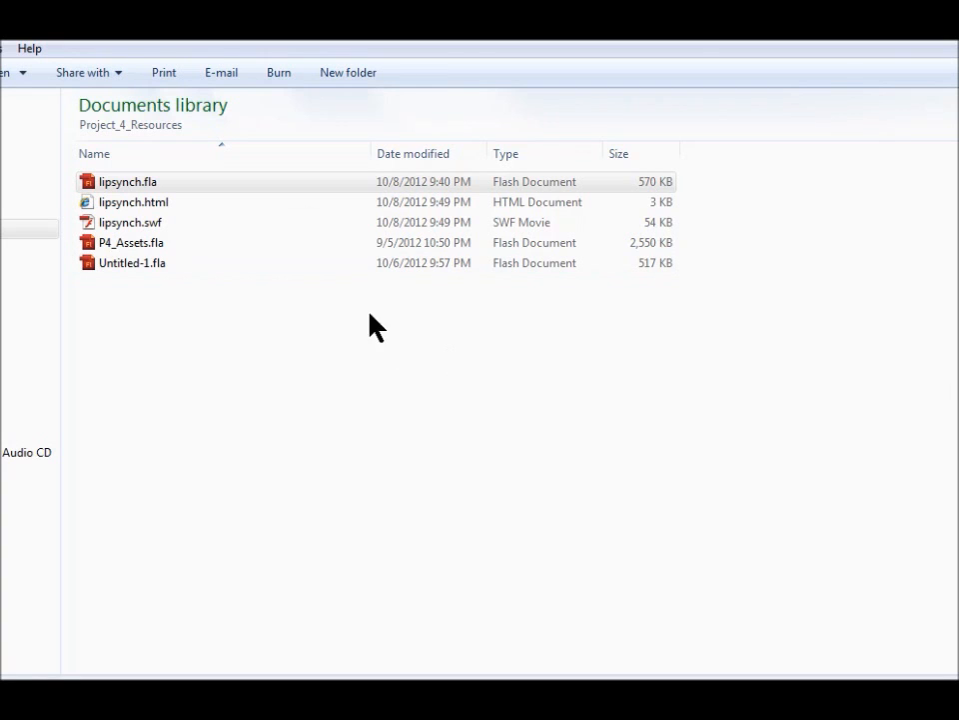
From the Project_4_Resources folder, play the published lipsynch.swf in Flash Player and lipsynch.html in Internet Explorer, and close the browser window
left_click(167, 183)
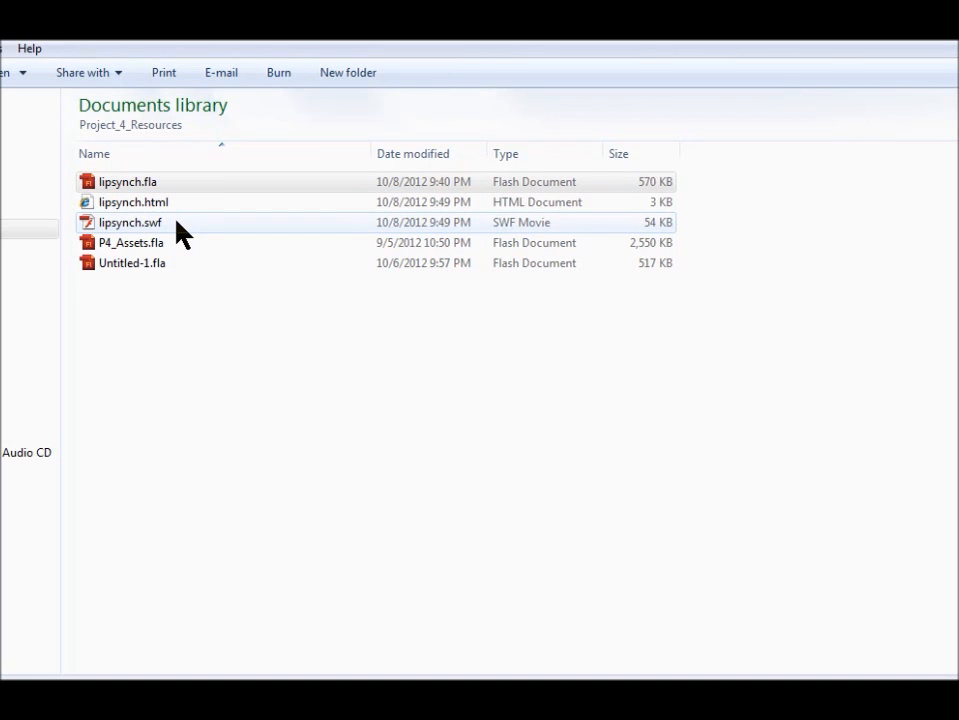
double_click(178, 231)
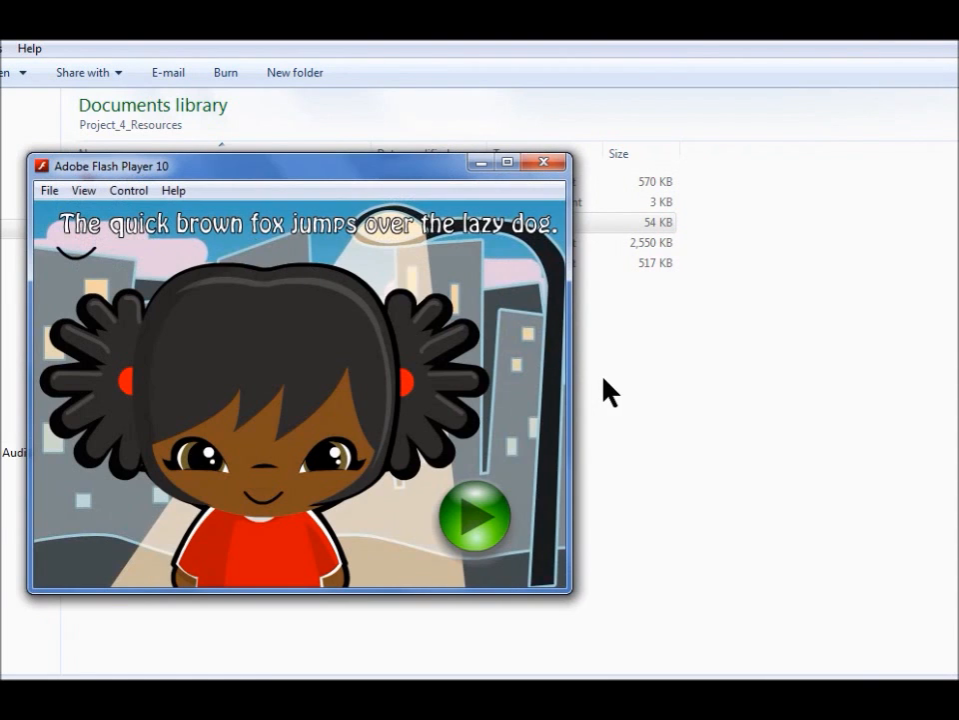
left_click(475, 522)
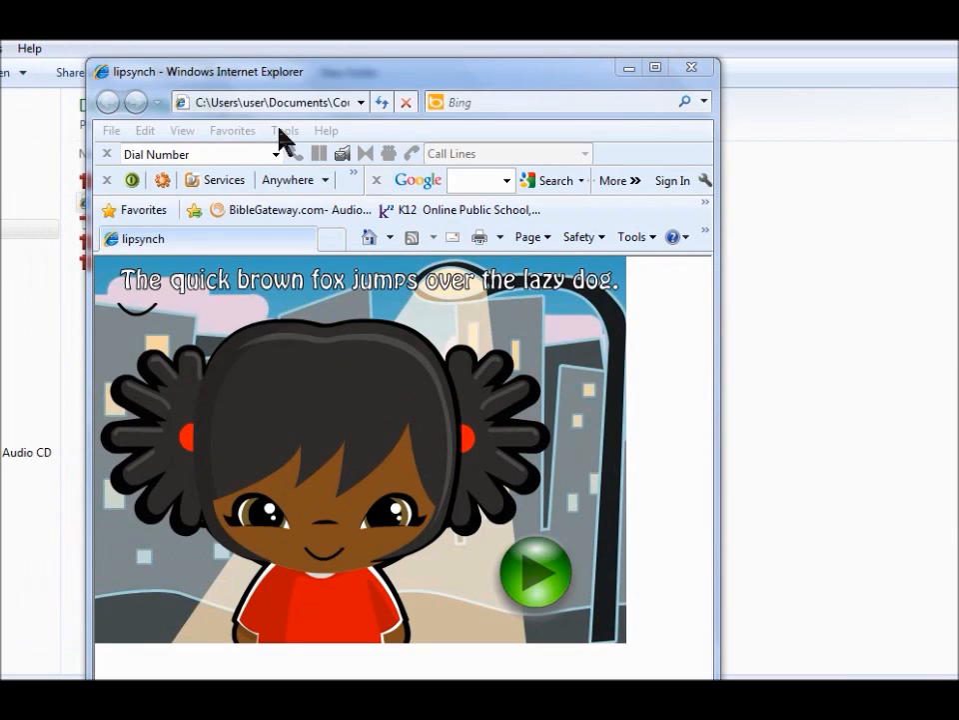
left_click(557, 575)
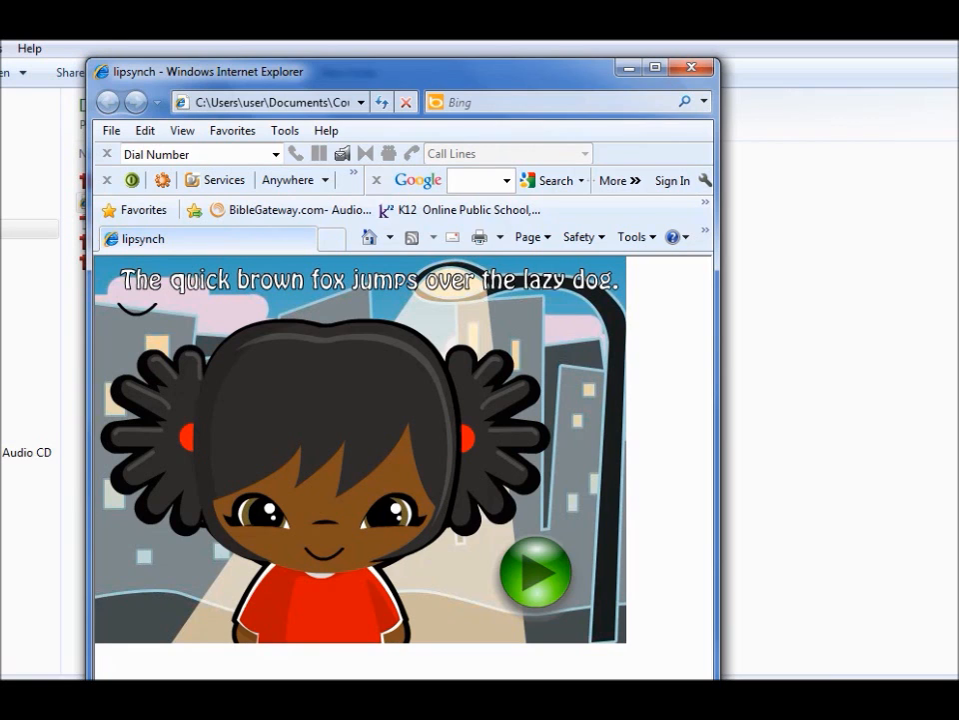
left_click(700, 70)
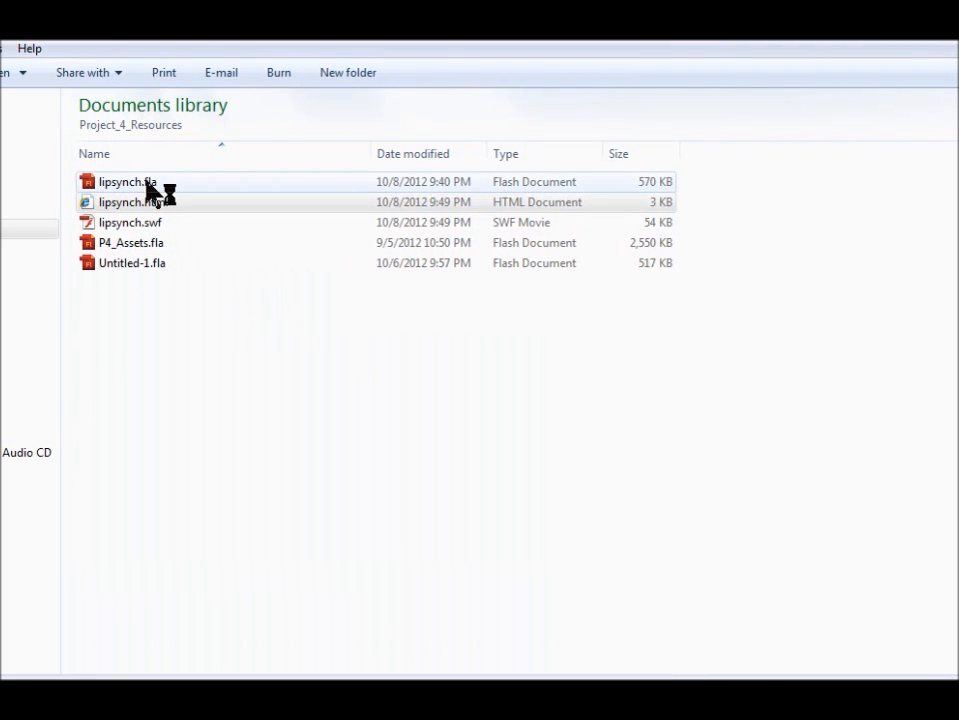